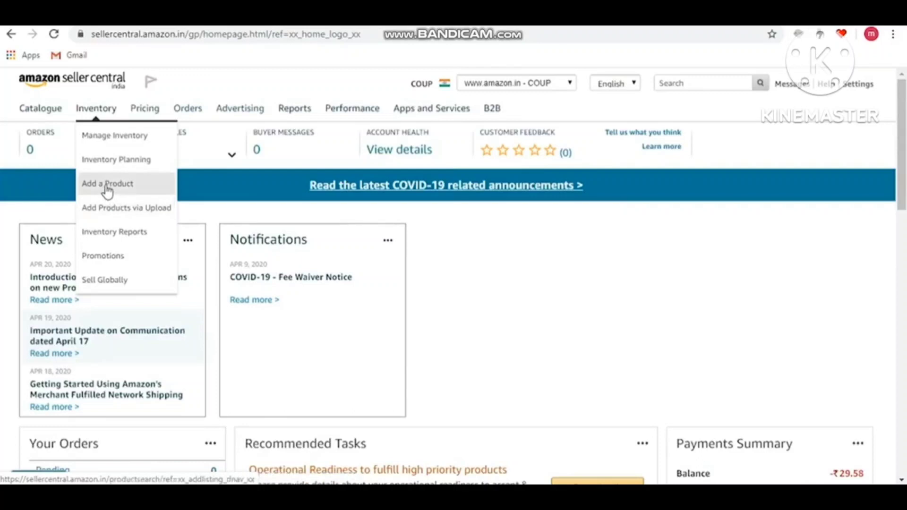
# Start adding a new product that is not sold on Amazon.
pyautogui.click(108, 186)
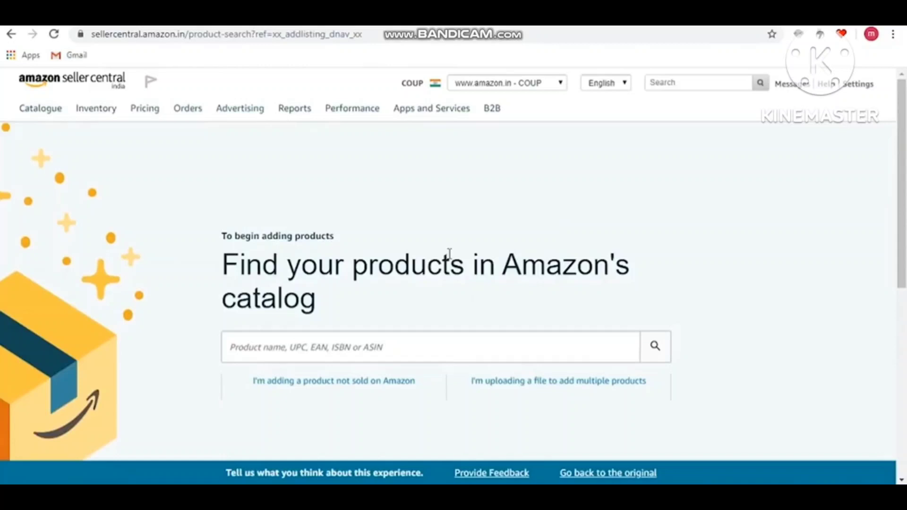
pyautogui.click(342, 346)
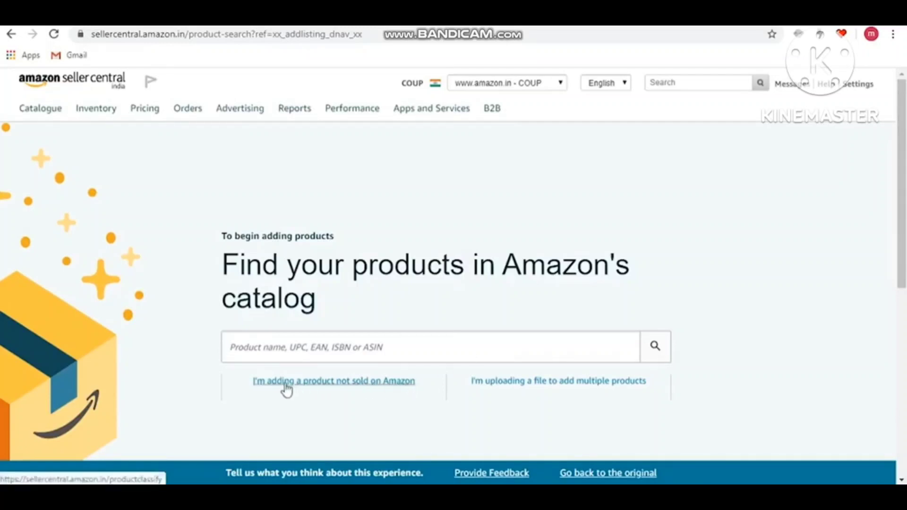
pyautogui.click(334, 390)
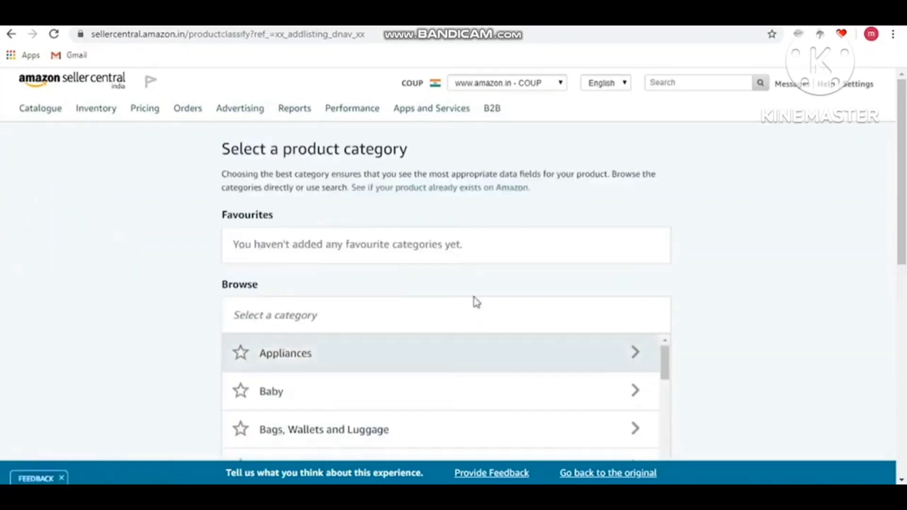
# Examine the list of top-level product categories, including the ones marked with a lock.
pyautogui.scroll(-1, 640, 243)
pyautogui.moveTo(906, 224); pyautogui.dragTo(905, 284)
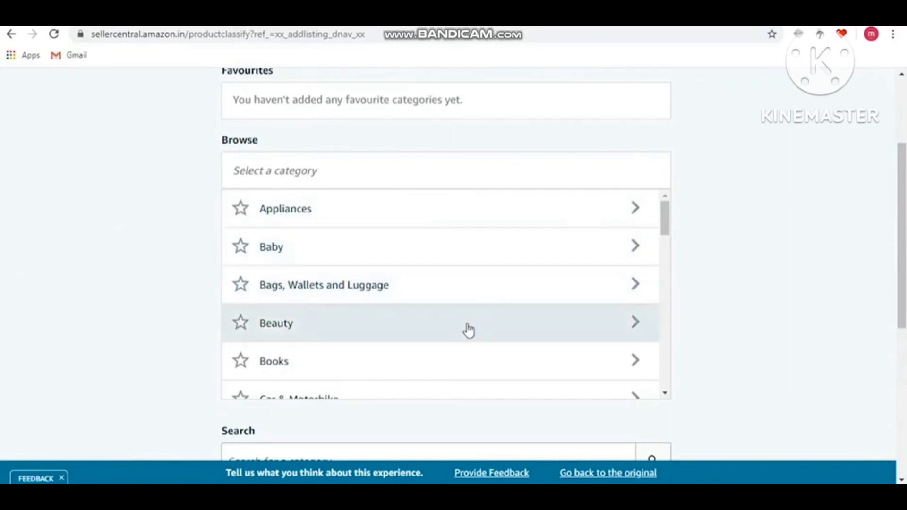
pyautogui.scroll(-5, 468, 329)
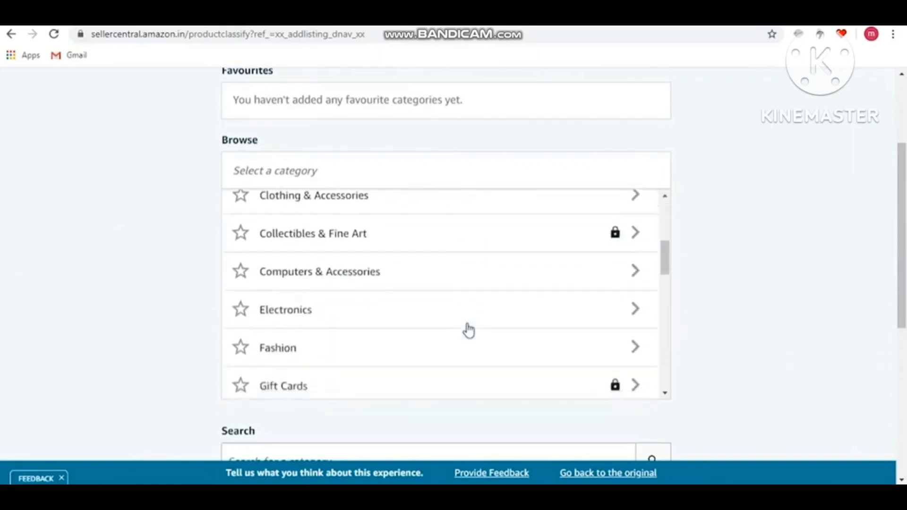
pyautogui.scroll(-5, 468, 330)
pyautogui.scroll(4, 468, 330)
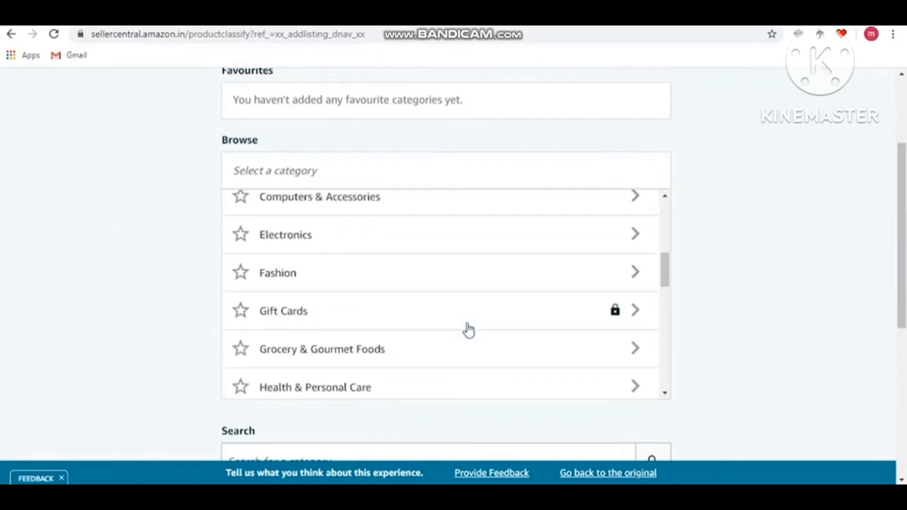
pyautogui.scroll(3, 615, 319)
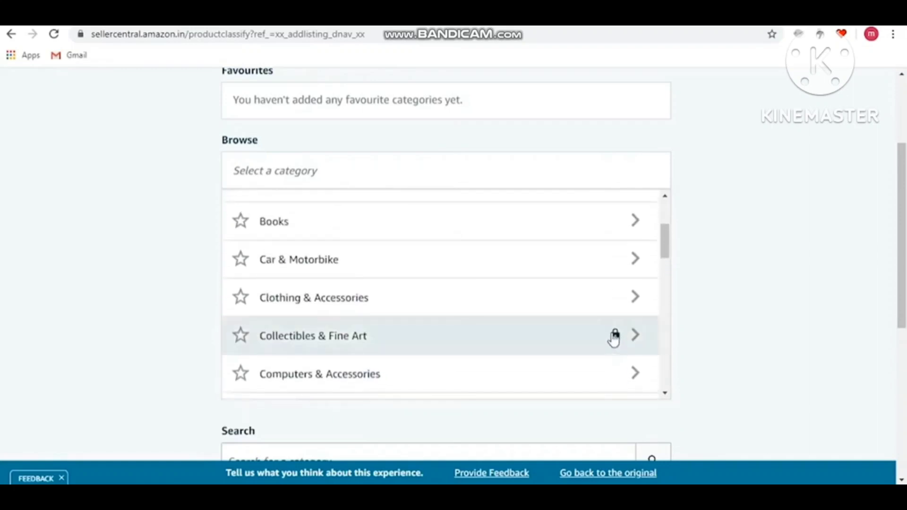
pyautogui.scroll(-4, 614, 338)
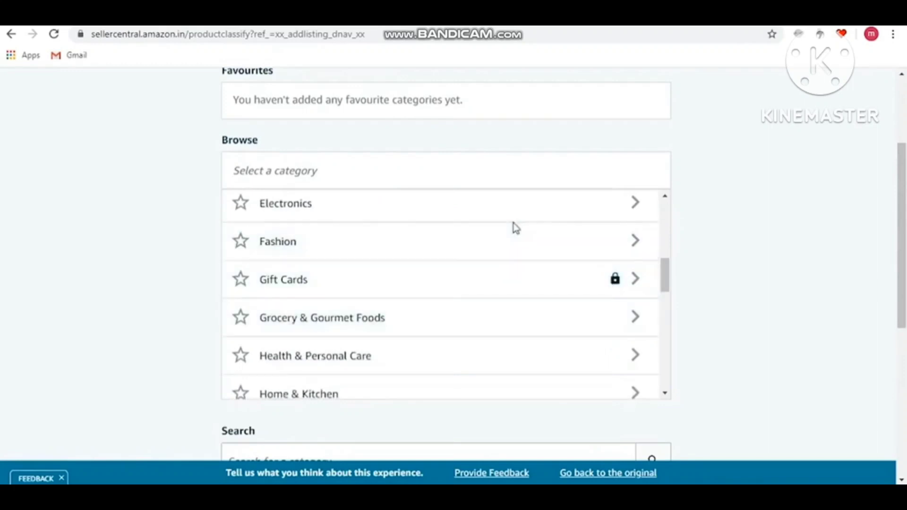
pyautogui.scroll(-3, 532, 273)
pyautogui.scroll(10, 534, 273)
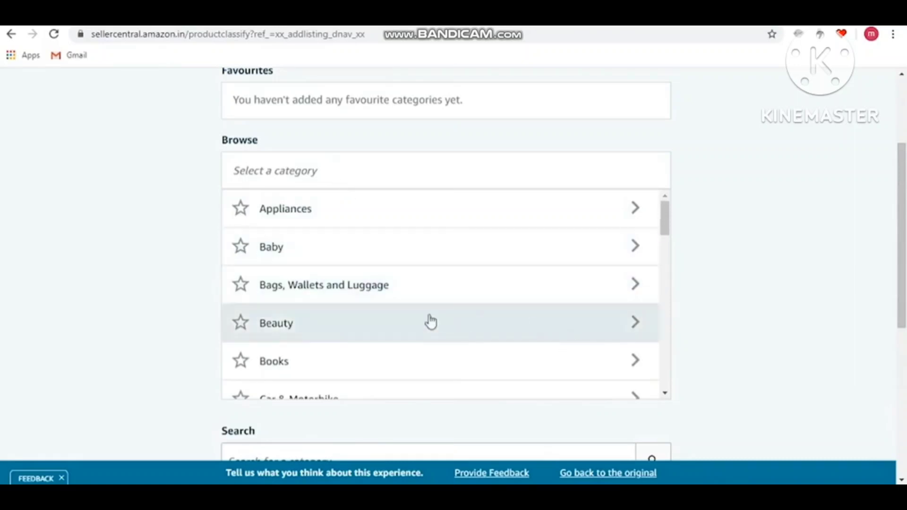
pyautogui.scroll(3, 358, 251)
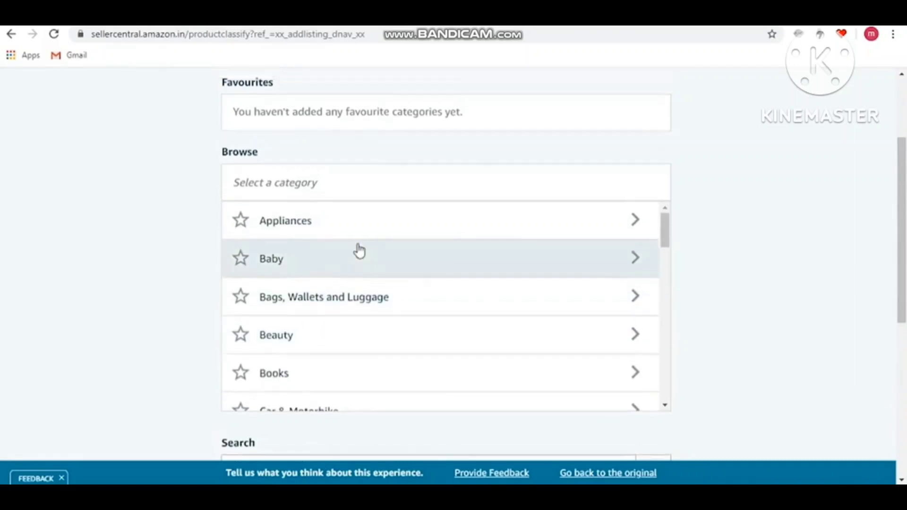
# Search the product types on the Add Products via Upload page for "tshirts" and read the first match's category path.
pyautogui.moveTo(98, 120)
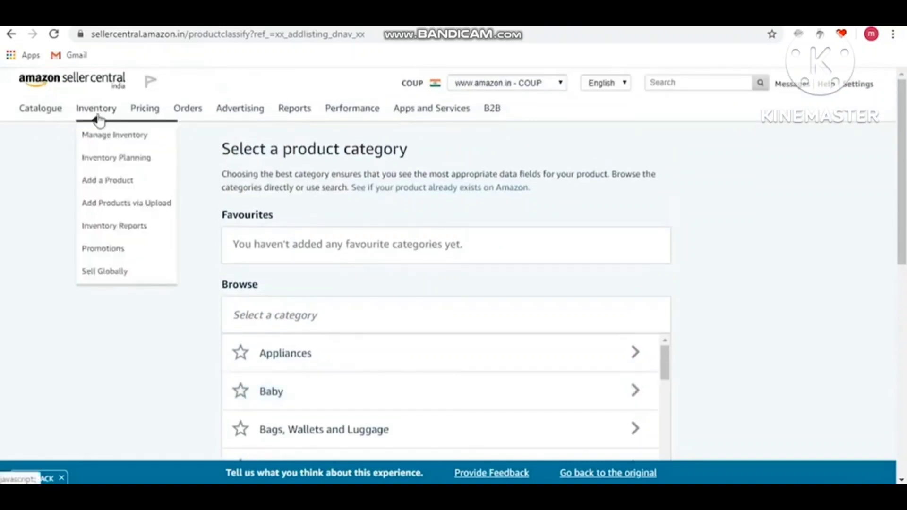
pyautogui.click(132, 207)
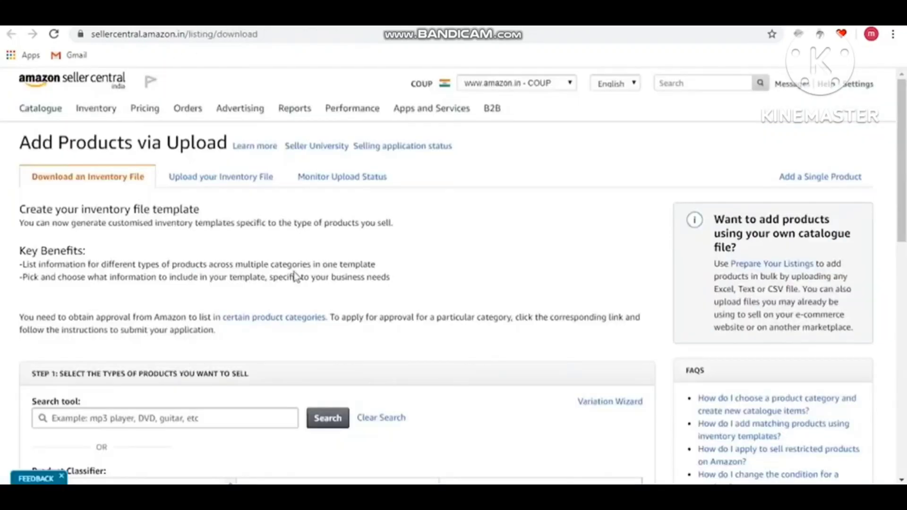
pyautogui.scroll(-4, 295, 276)
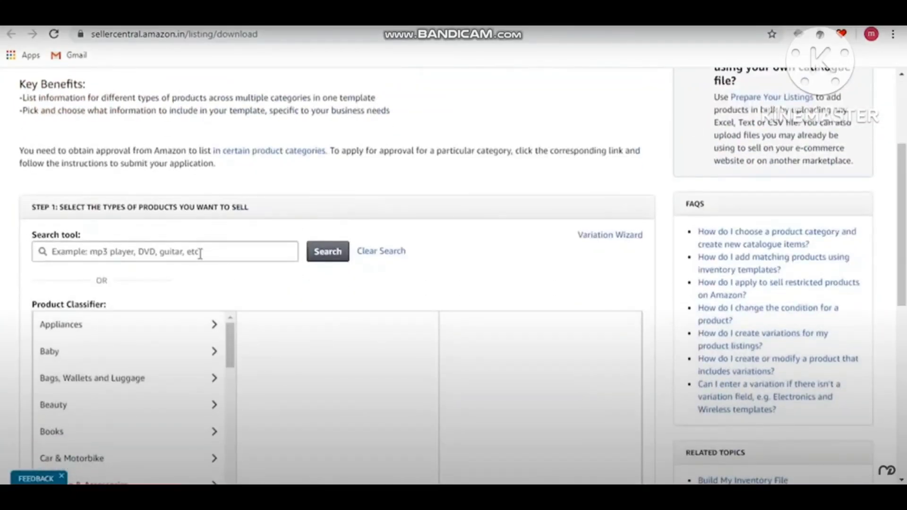
pyautogui.click(198, 252)
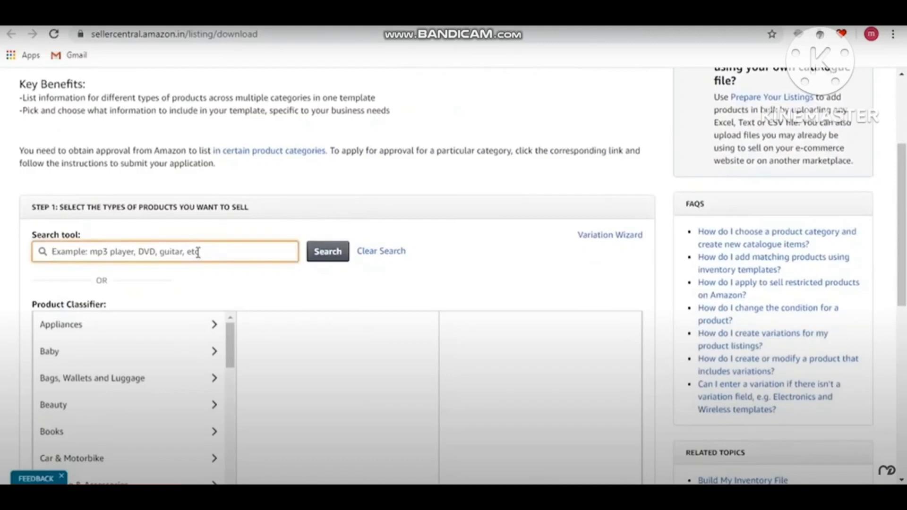
pyautogui.write('tshirts')
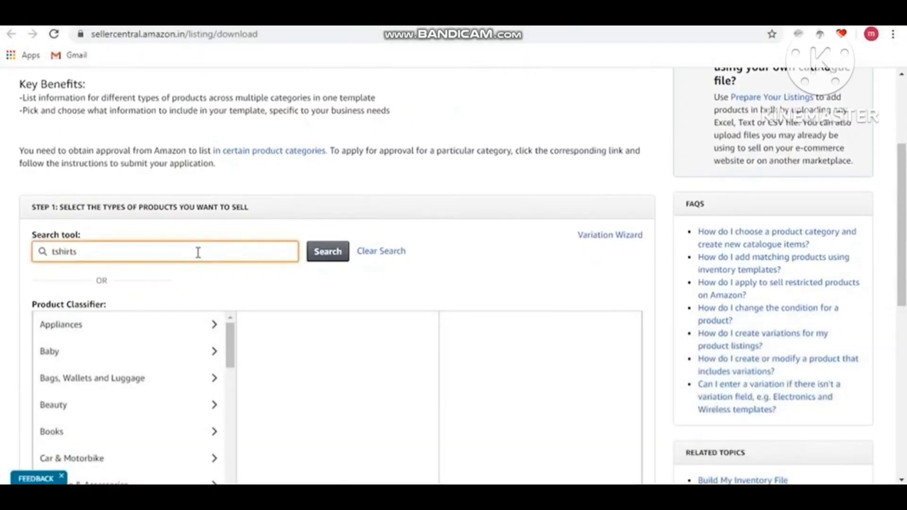
pyautogui.click(322, 253)
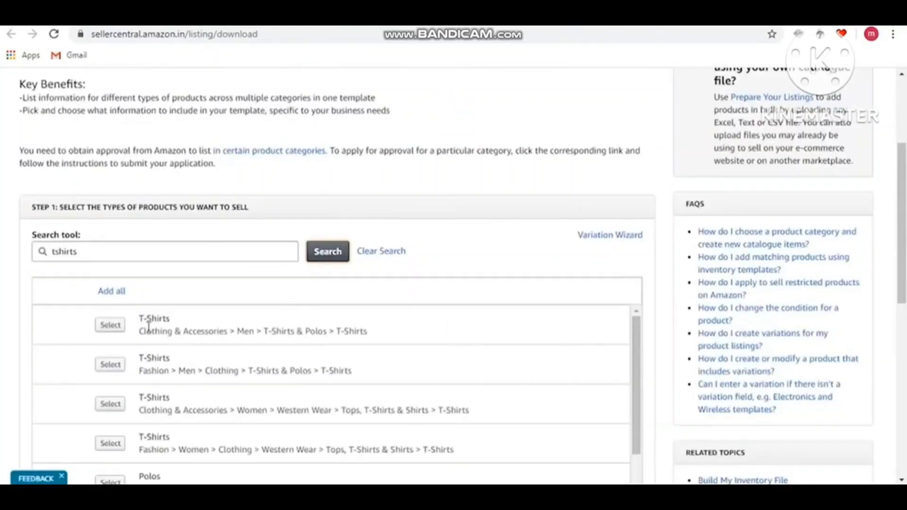
pyautogui.moveTo(138, 331); pyautogui.dragTo(374, 335)
pyautogui.click(245, 330)
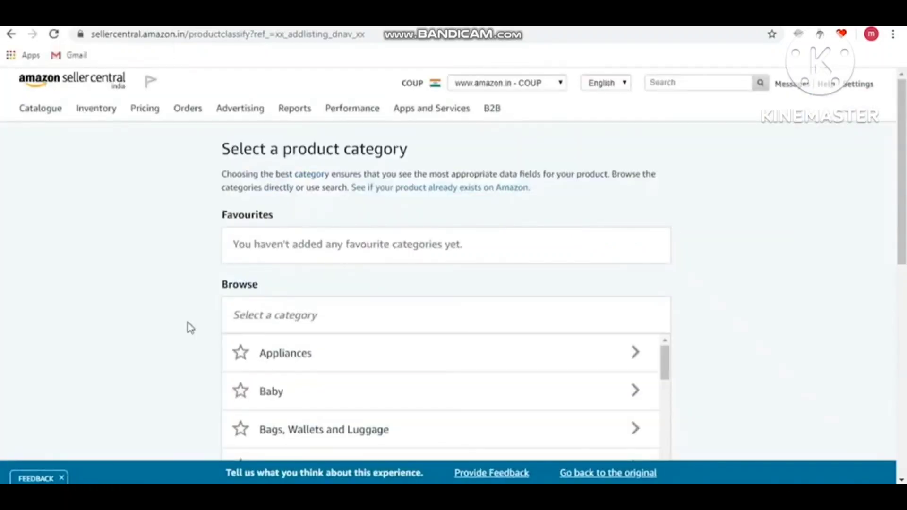
# Browse to Clothing & Accessories > Men > T-Shirts & Polos > T-Shirts, open its listing form, and return to category selection.
pyautogui.scroll(-1, 340, 384)
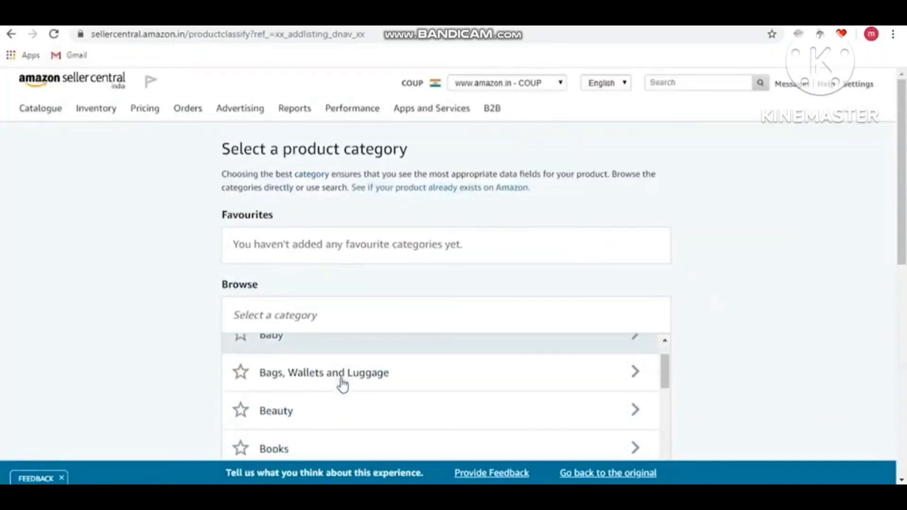
pyautogui.scroll(-3, 904, 220)
pyautogui.scroll(-1, 435, 334)
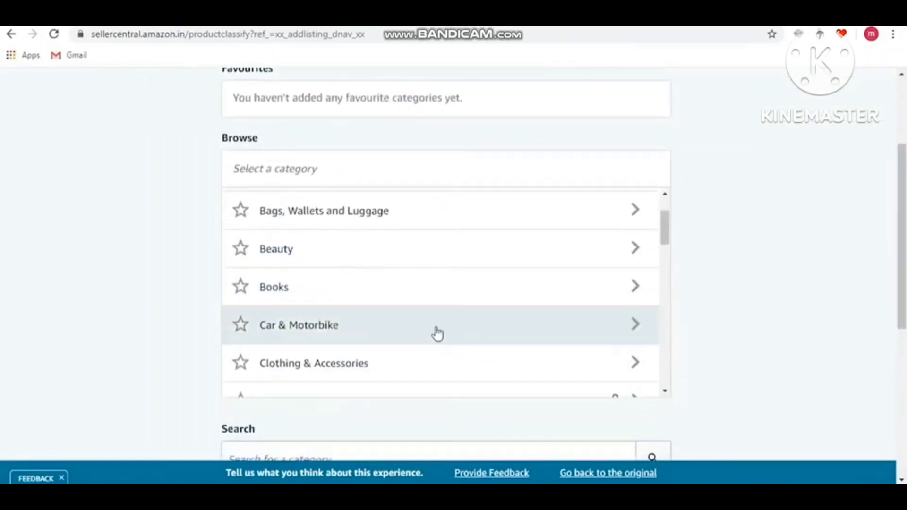
pyautogui.click(386, 368)
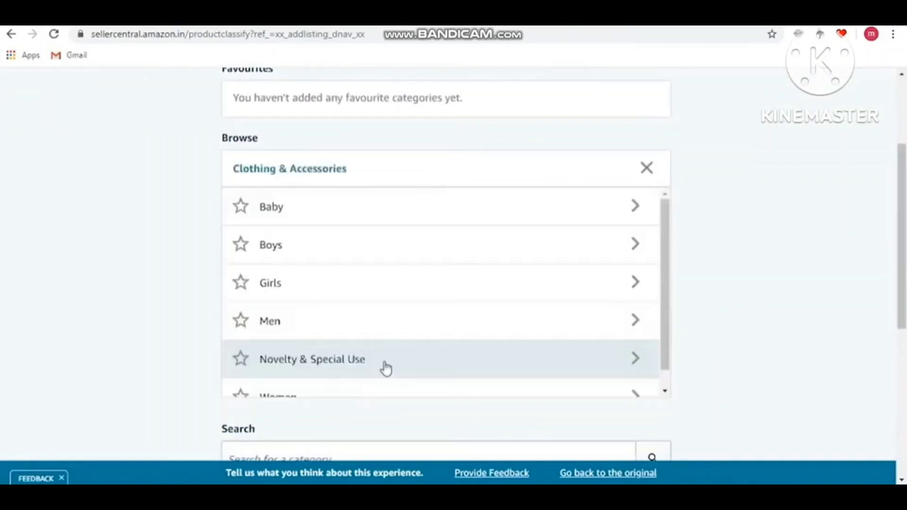
pyautogui.click(304, 325)
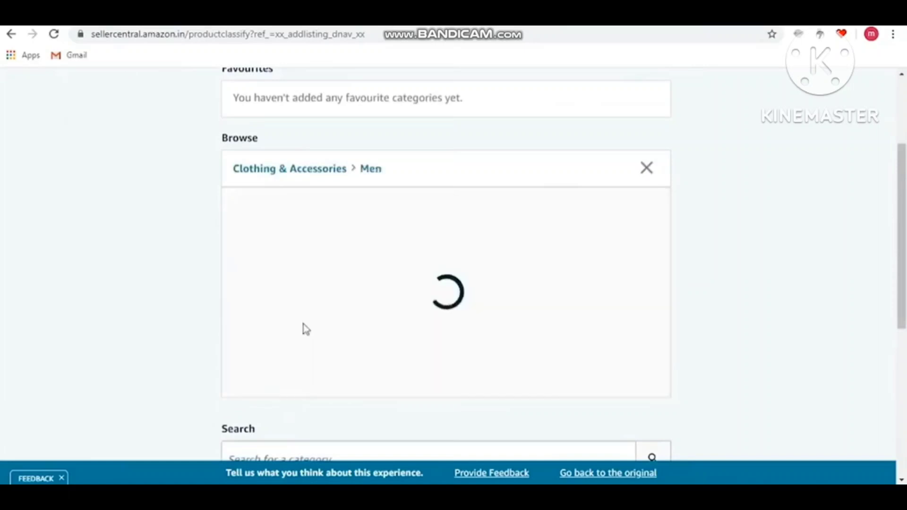
pyautogui.scroll(-6, 310, 258)
pyautogui.click(330, 312)
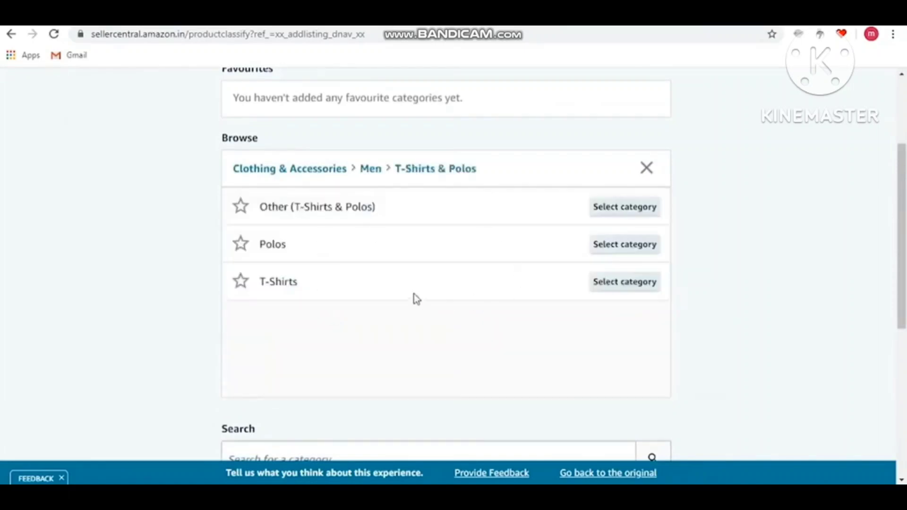
pyautogui.click(625, 282)
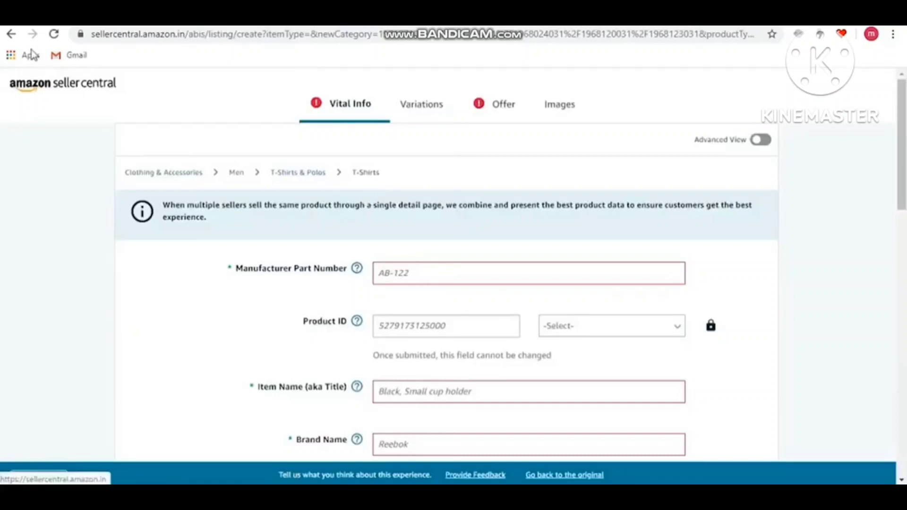
pyautogui.click(12, 40)
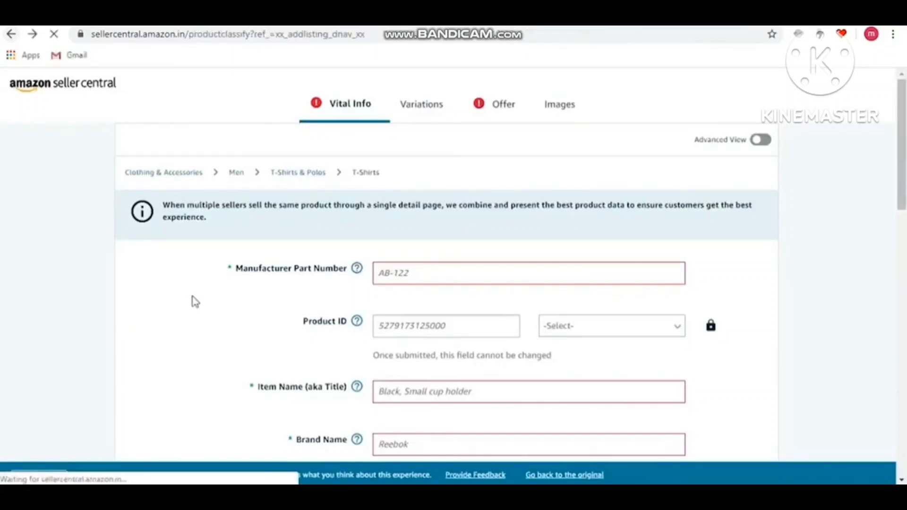
# Search the categories for "thsirts" and select T-Shirts under Clothing & Accessories > Men > T-Shirts & Polos > T-Shirts.
pyautogui.scroll(-7, 193, 301)
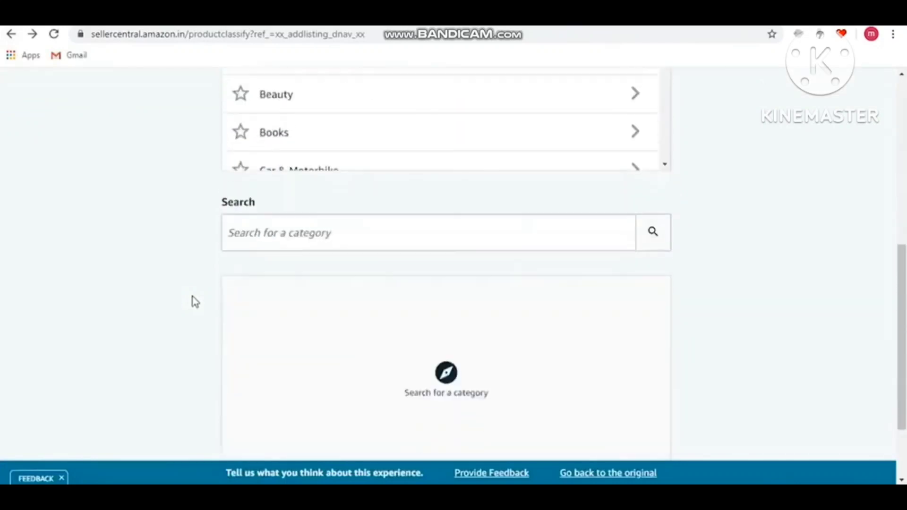
pyautogui.click(343, 241)
pyautogui.write('thsirts')
pyautogui.press('Return')
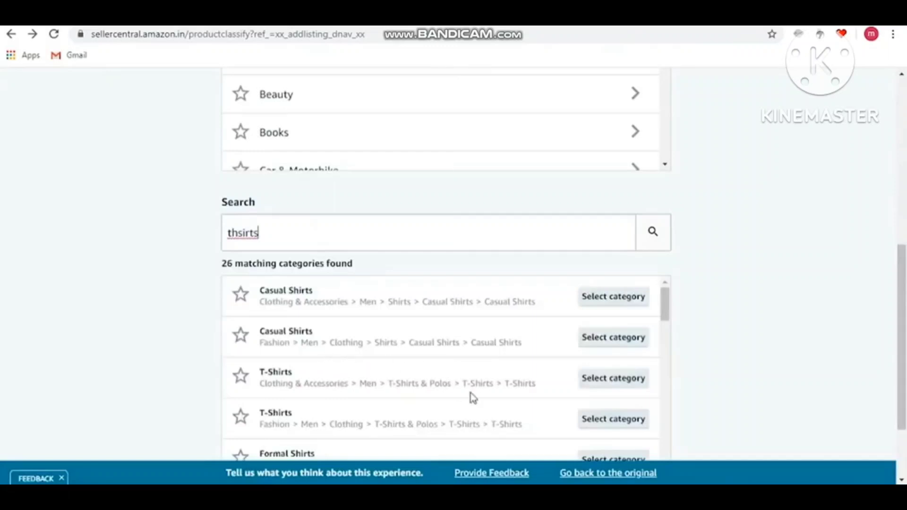
pyautogui.click(604, 379)
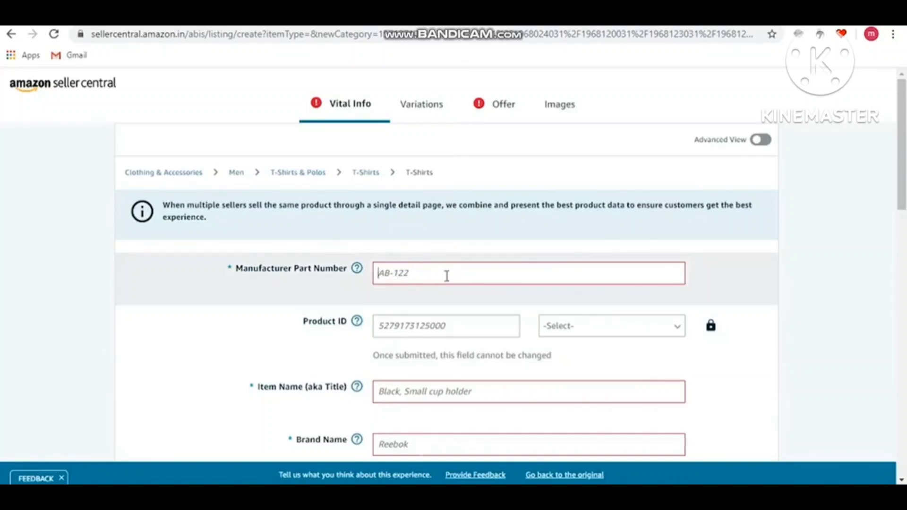
# Enter "SKU id- T-Yellow" as the manufacturer part number and set the product ID type to GTIN.
pyautogui.write('SKU id')
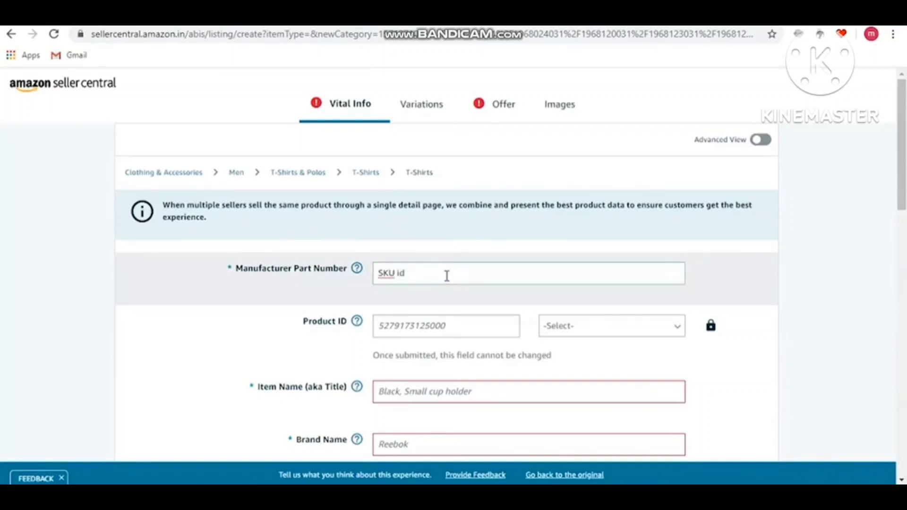
pyautogui.write('- T-Yellow')
pyautogui.click(579, 335)
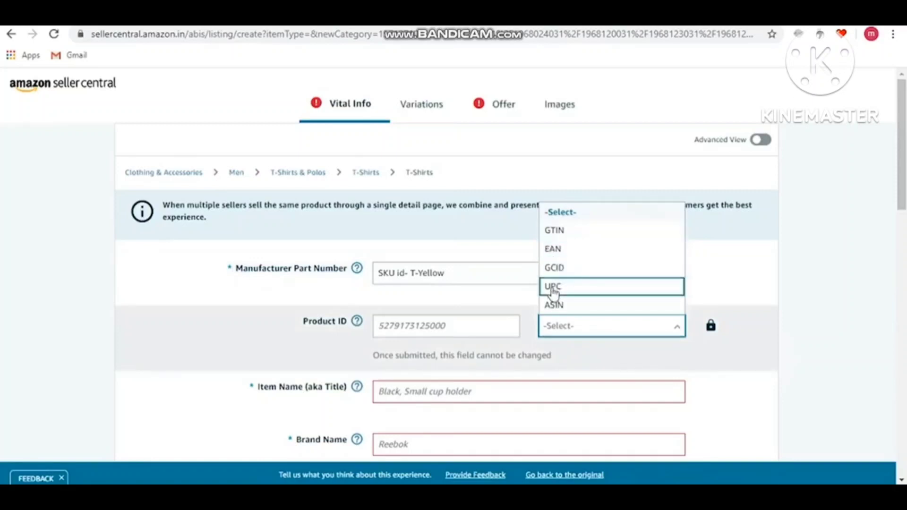
pyautogui.click(554, 232)
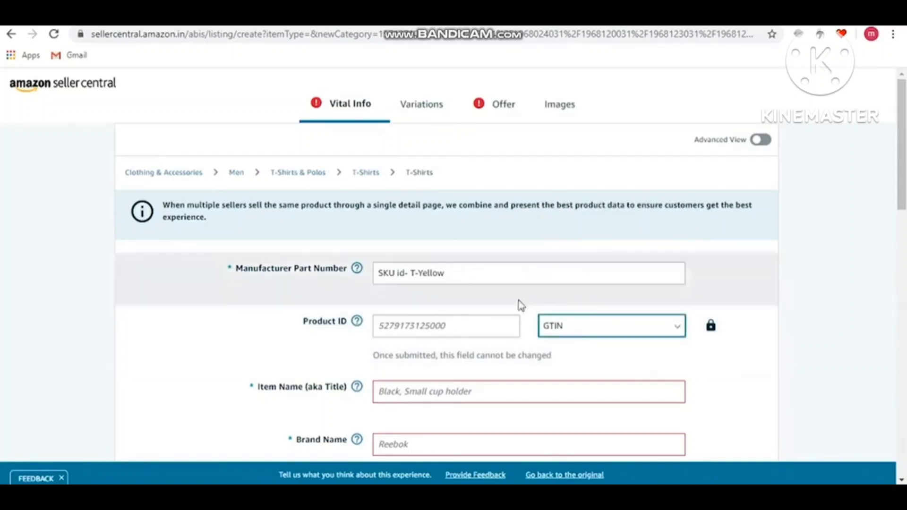
# Examine how the title of the yellow Coup T-shirt on its Amazon product page is worded, as a model for the item name.
pyautogui.scroll(-2, 462, 334)
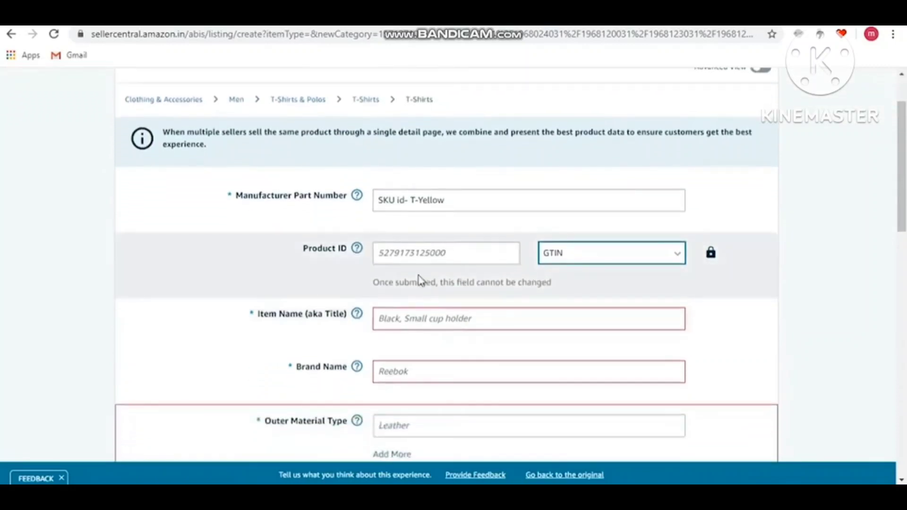
pyautogui.click(457, 323)
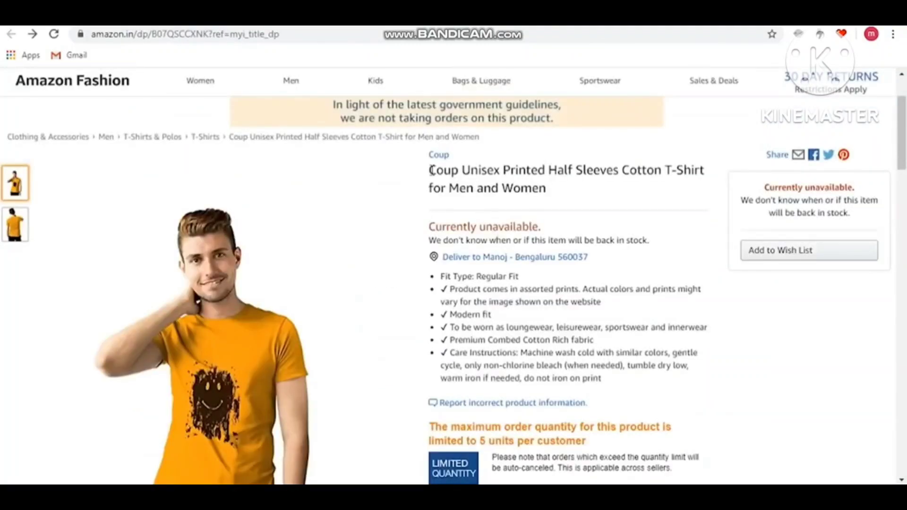
pyautogui.moveTo(429, 170); pyautogui.dragTo(551, 187)
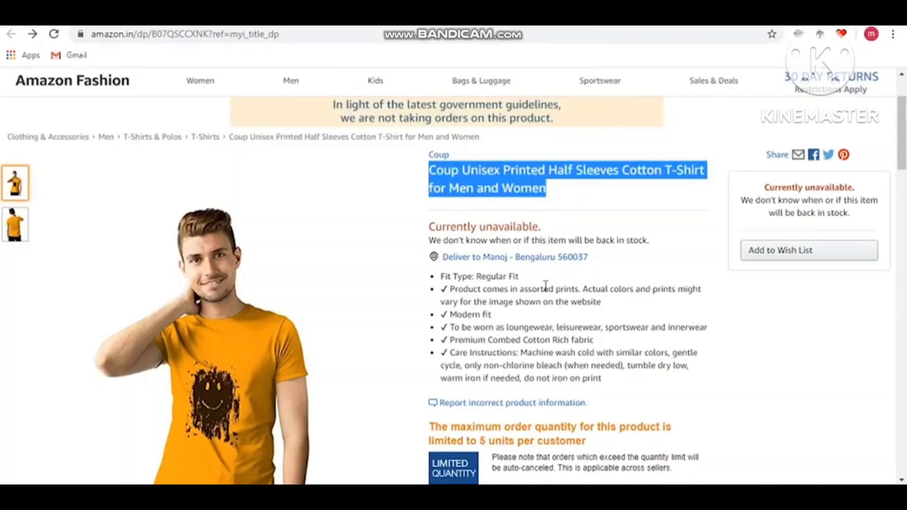
pyautogui.click(556, 189)
pyautogui.moveTo(208, 265)
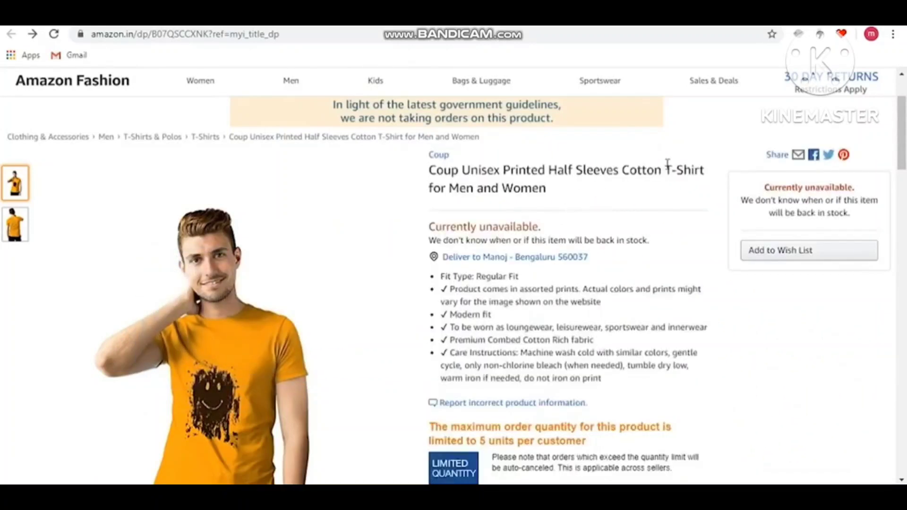
pyautogui.moveTo(665, 169); pyautogui.dragTo(679, 188)
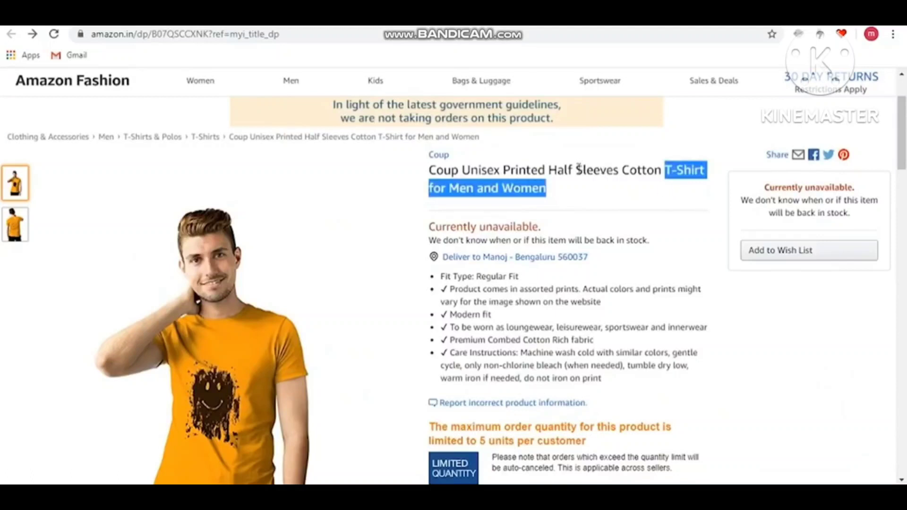
pyautogui.doubleClick(518, 171)
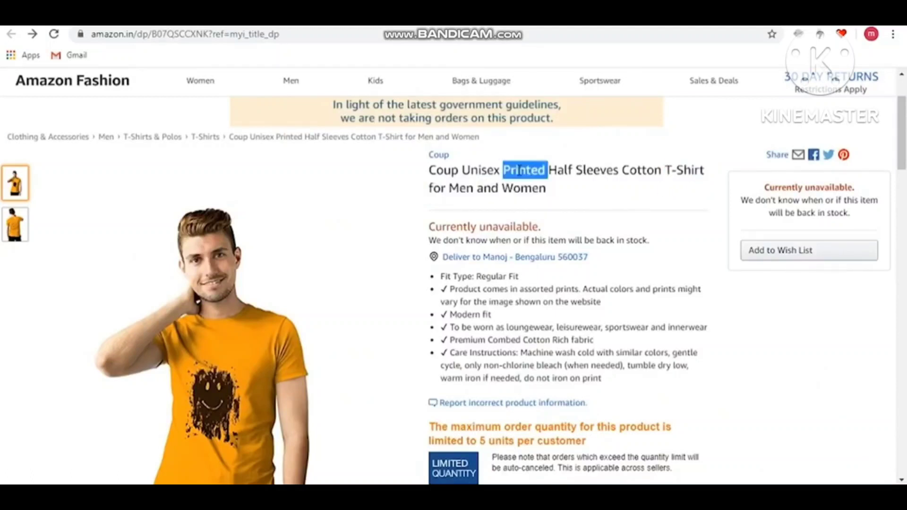
# Copy the title "Coup Unisex Printed Half Sleeves Cotton T-Shirt for Men and Women" into the listing's item name and enter COUP as the brand name.
pyautogui.doubleClick(548, 193)
pyautogui.moveTo(493, 179); pyautogui.dragTo(425, 174)
pyautogui.hotkey('ctrl', 'c')
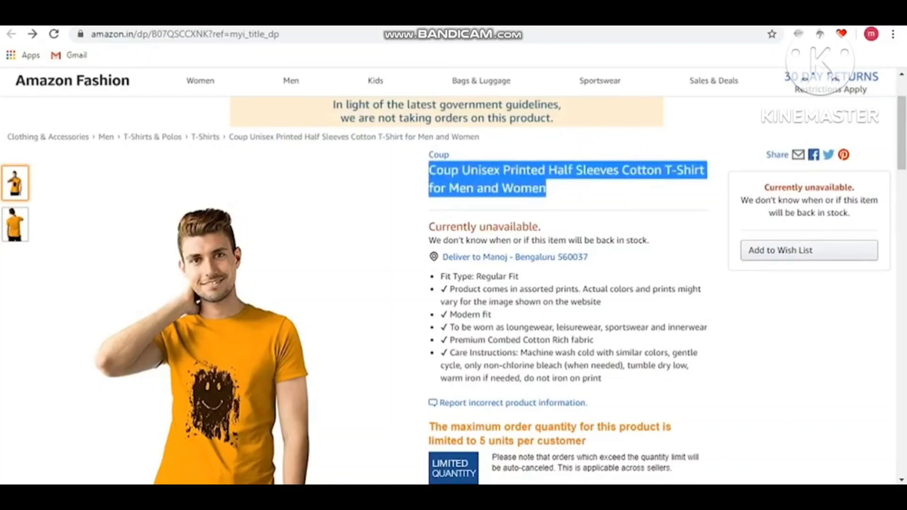
pyautogui.click(66, 20)
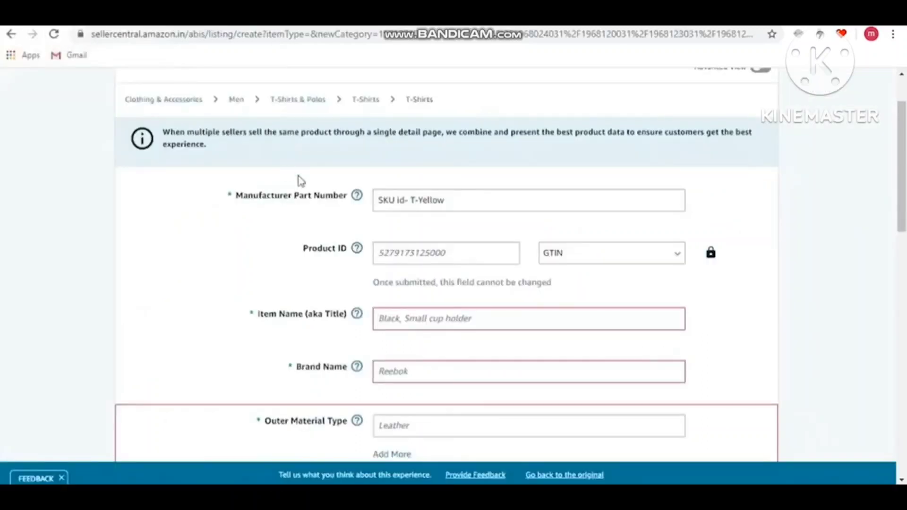
pyautogui.hotkey('ctrl', 'v')
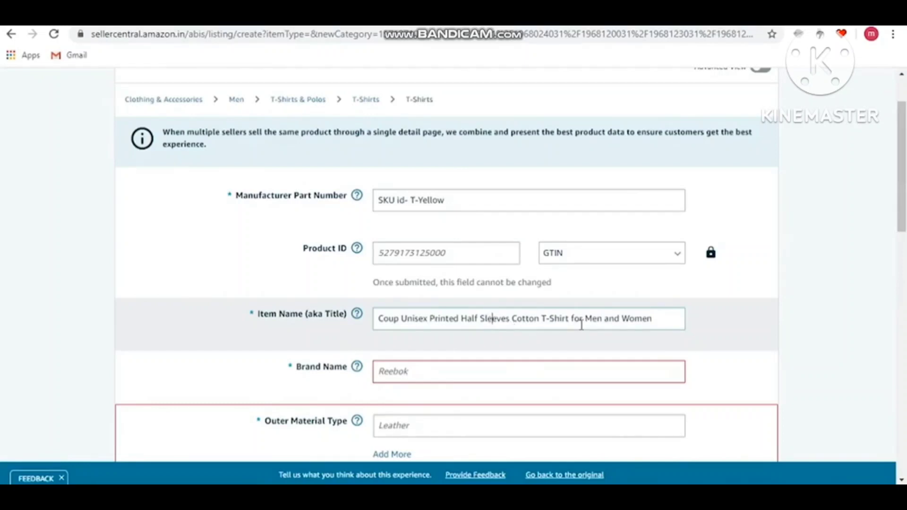
pyautogui.click(469, 371)
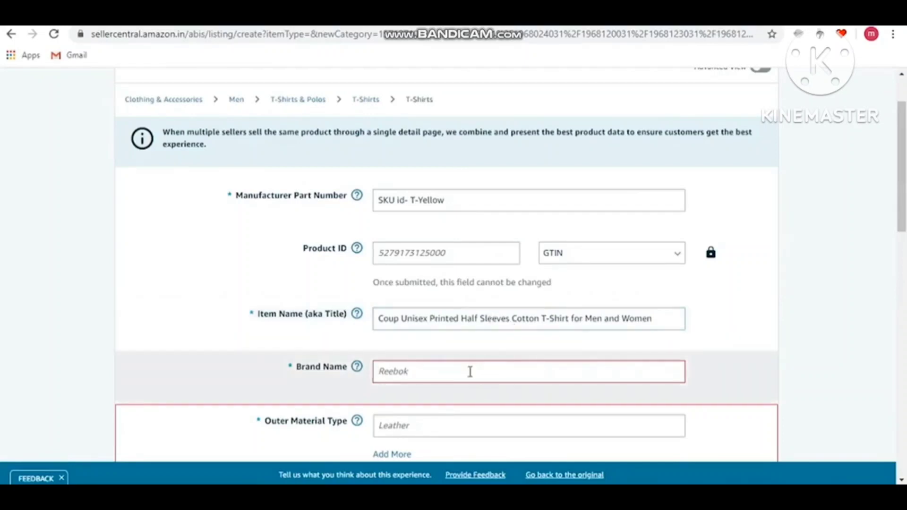
pyautogui.write('COUP')
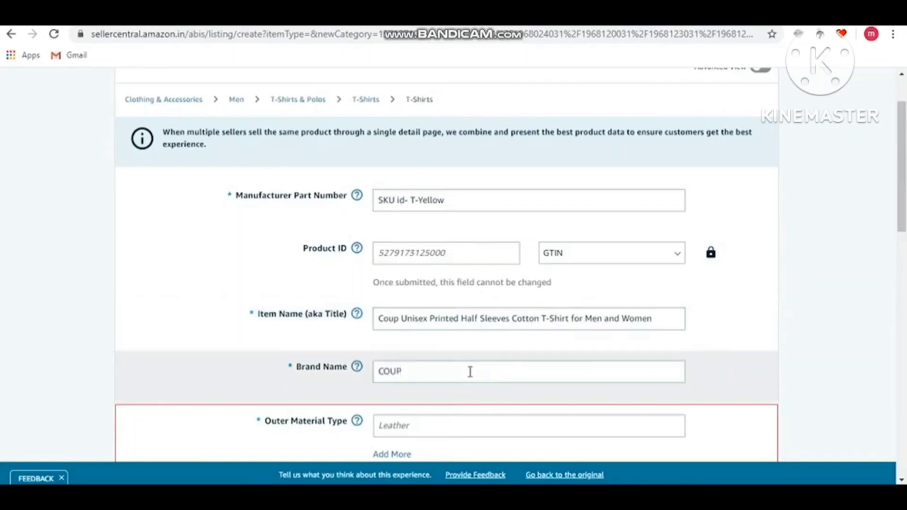
# Set the outer material type to Cotton and the fitting type to Slim Fit.
pyautogui.scroll(-3, 469, 370)
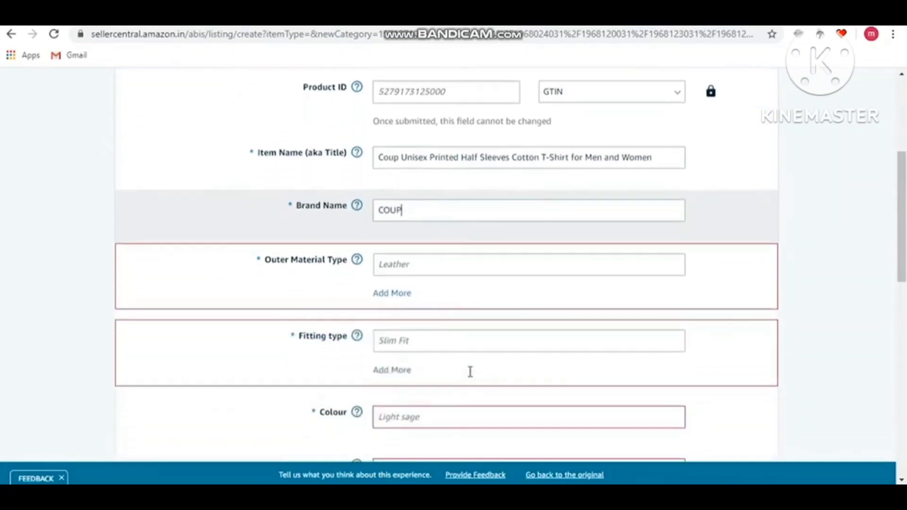
pyautogui.click(409, 263)
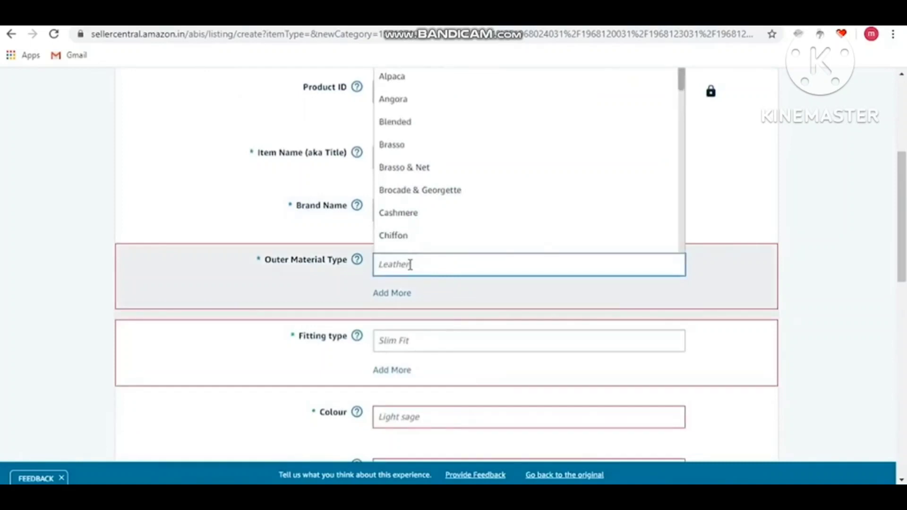
pyautogui.write('co')
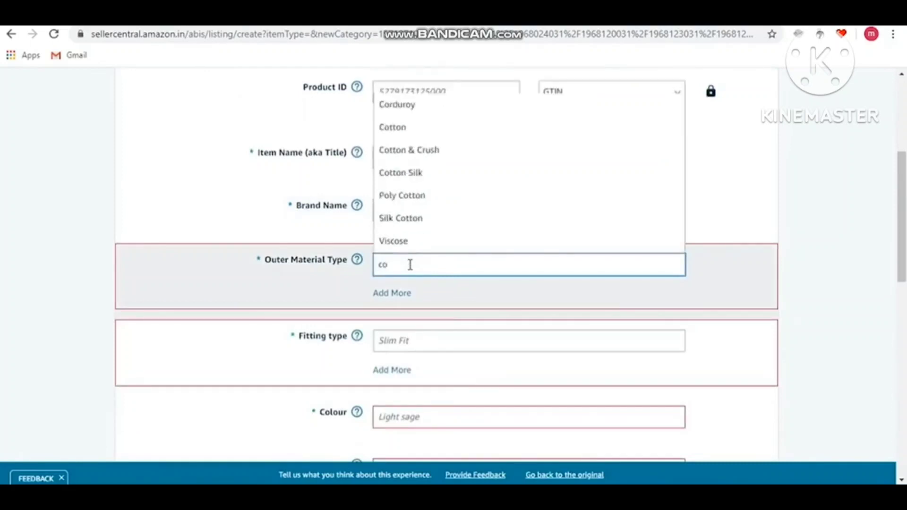
pyautogui.click(404, 129)
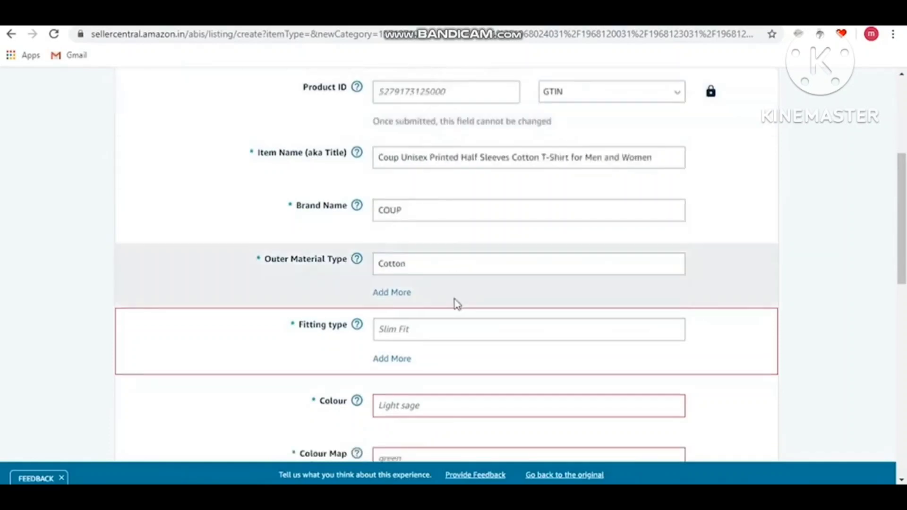
pyautogui.click(411, 329)
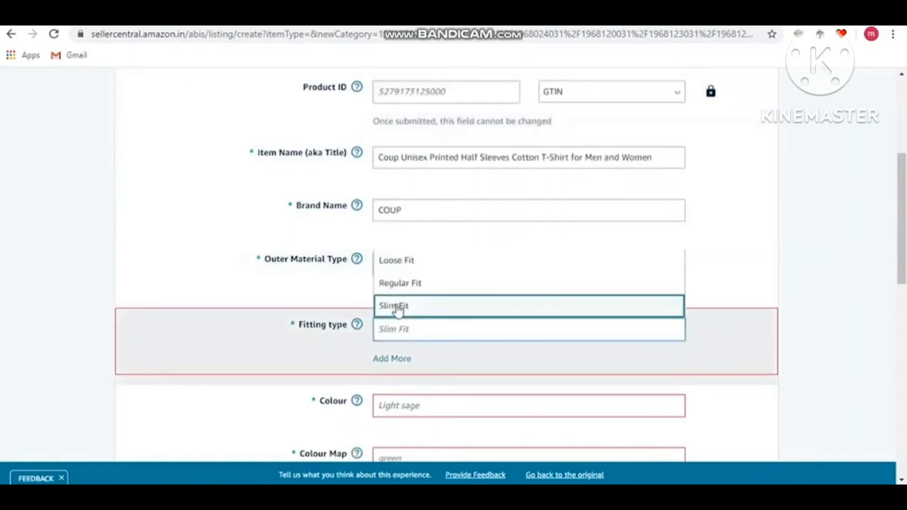
pyautogui.click(397, 306)
# Set both the colour and the colour map to Yellow.
pyautogui.scroll(-2, 397, 306)
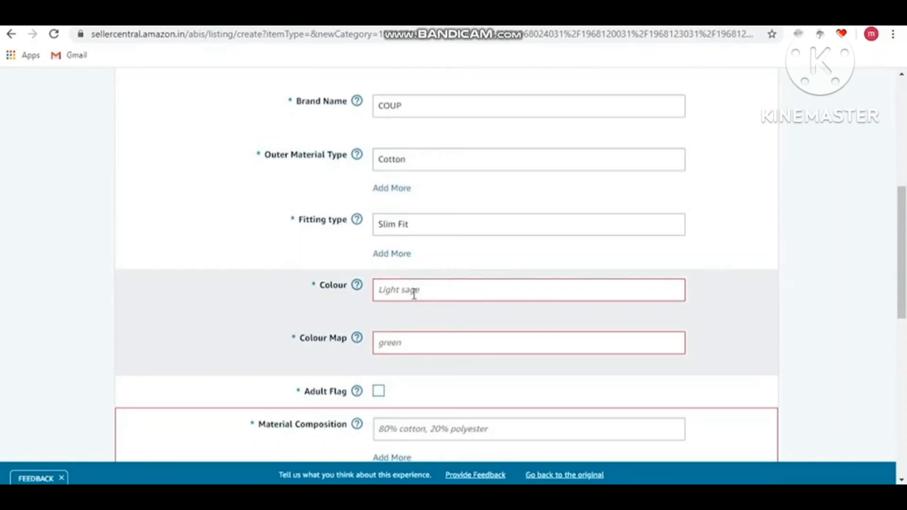
pyautogui.click(414, 294)
pyautogui.write('Ye')
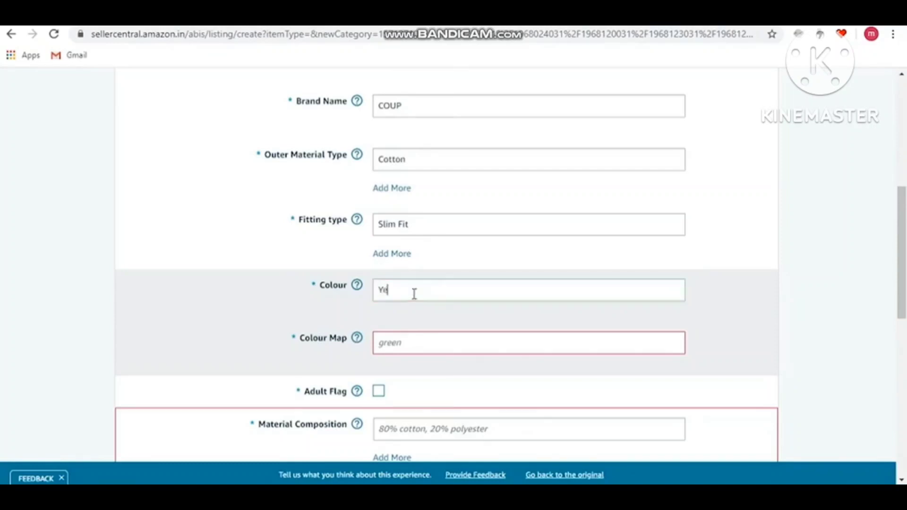
pyautogui.write('llow')
pyautogui.click(413, 347)
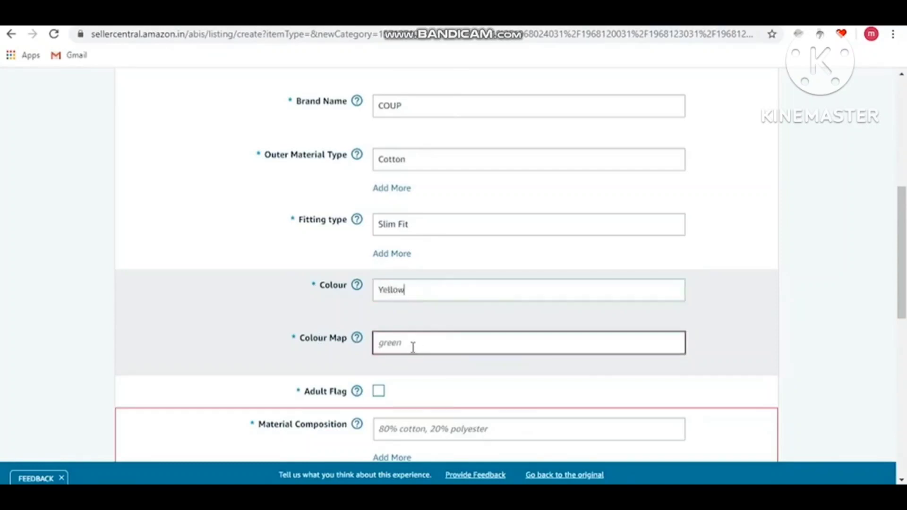
pyautogui.write('Y')
pyautogui.click(395, 319)
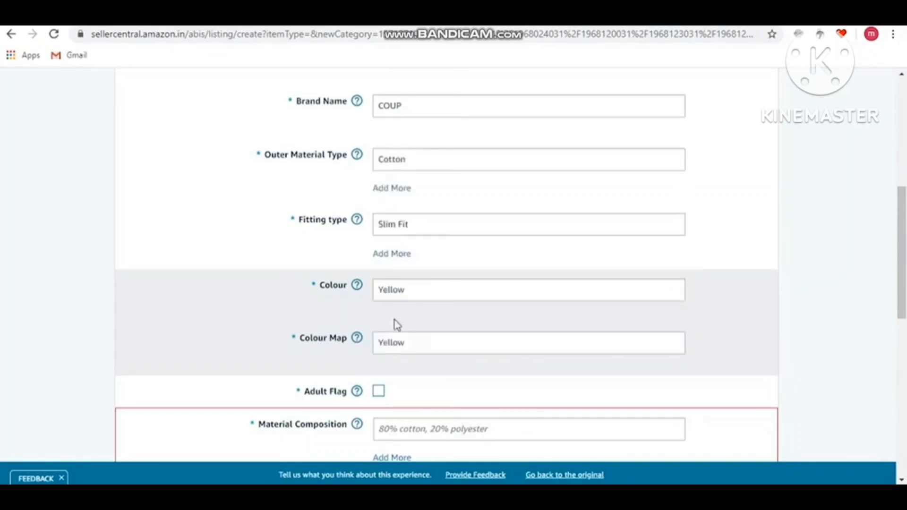
# Enter "100 cotton" as the material composition, with Men as the department and Half Sleeve as the sleeve type.
pyautogui.scroll(-10, 396, 326)
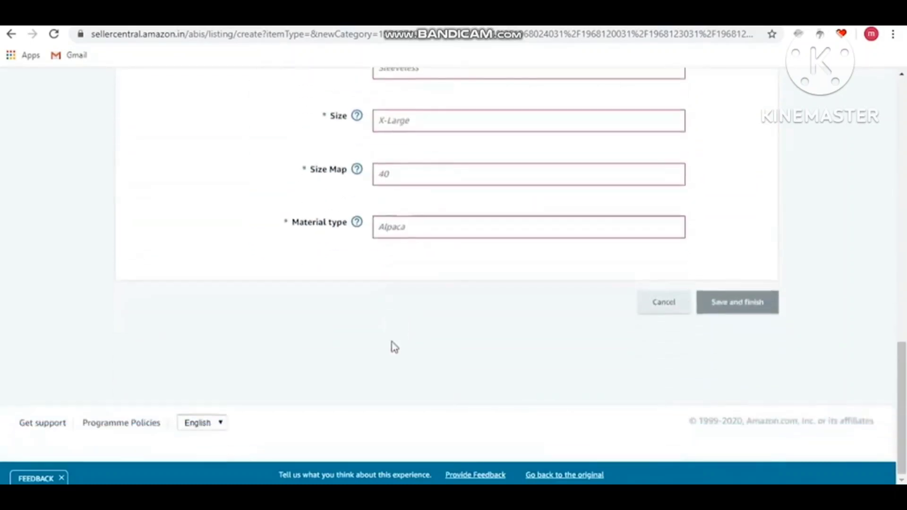
pyautogui.scroll(4, 394, 348)
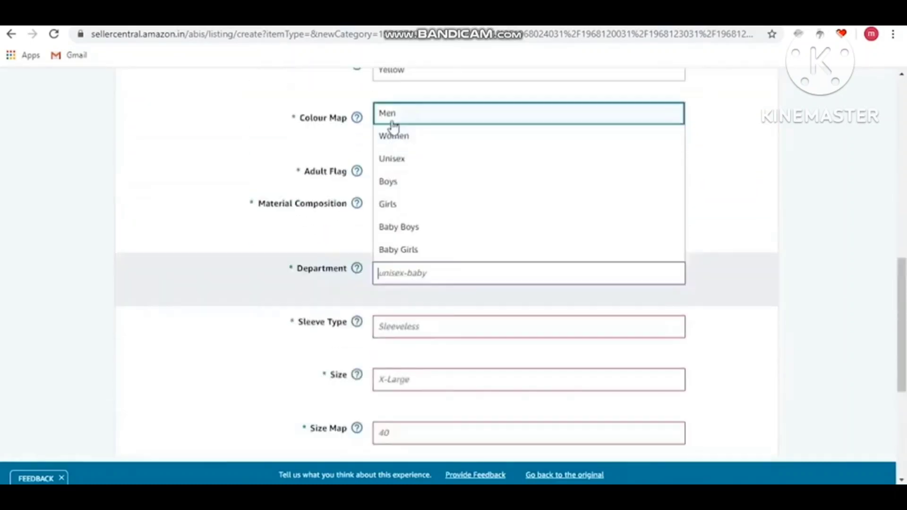
pyautogui.click(392, 120)
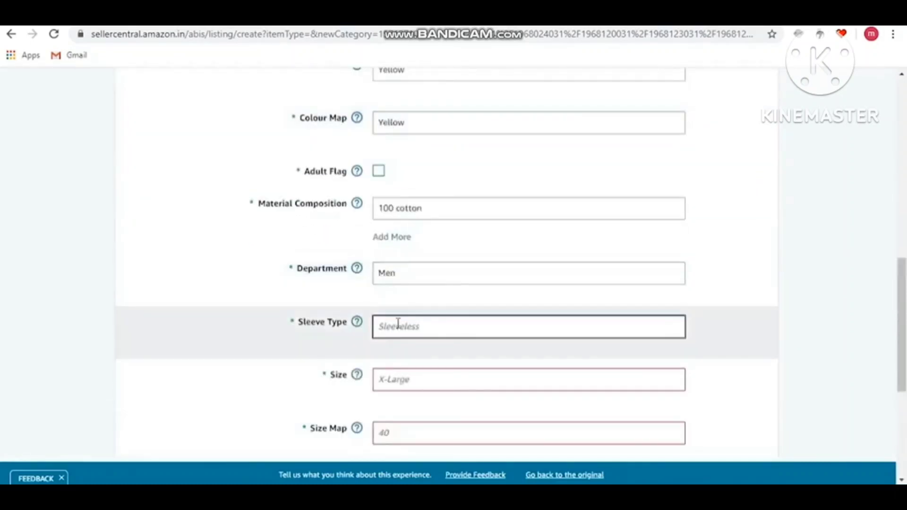
pyautogui.click(398, 324)
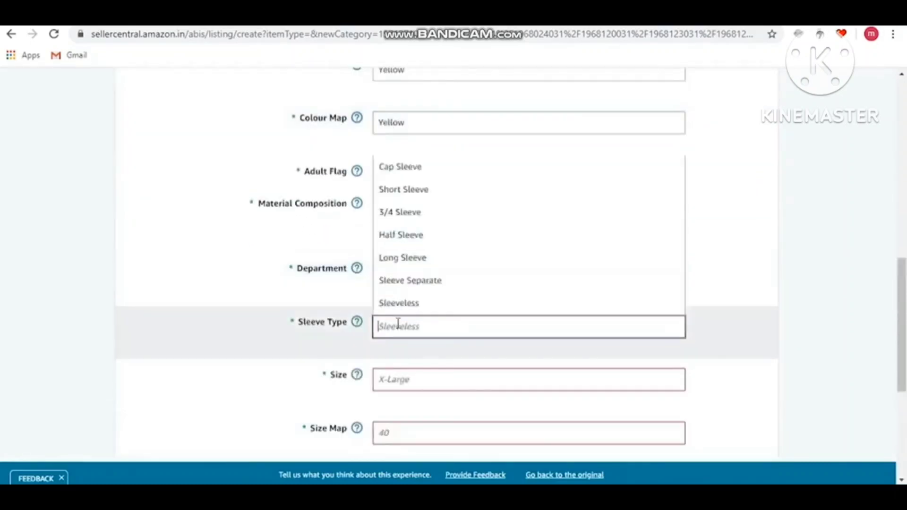
pyautogui.click(417, 239)
# Choose Free Size for both the size and the size map.
pyautogui.click(406, 375)
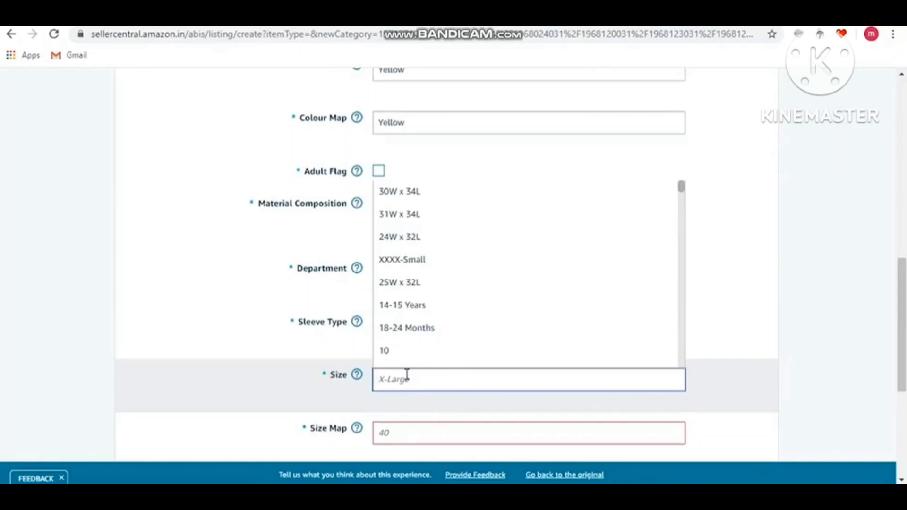
pyautogui.scroll(-3, 407, 299)
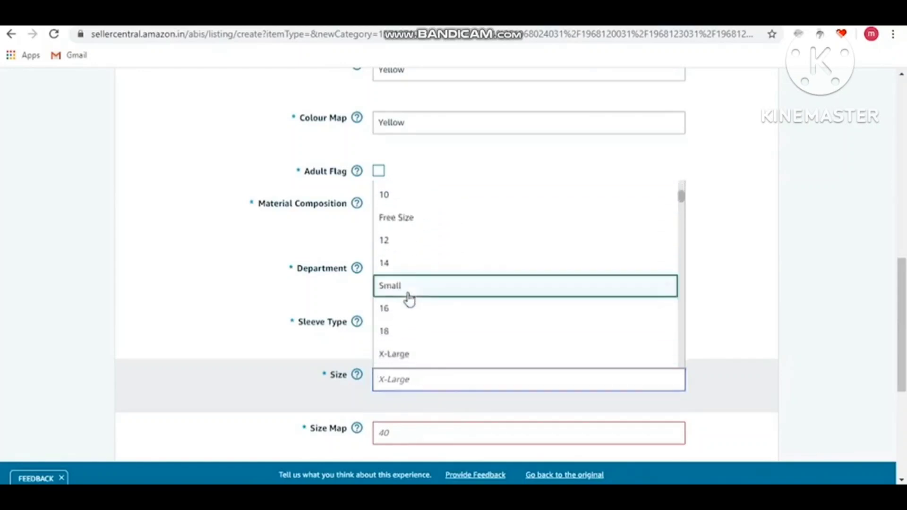
pyautogui.click(395, 219)
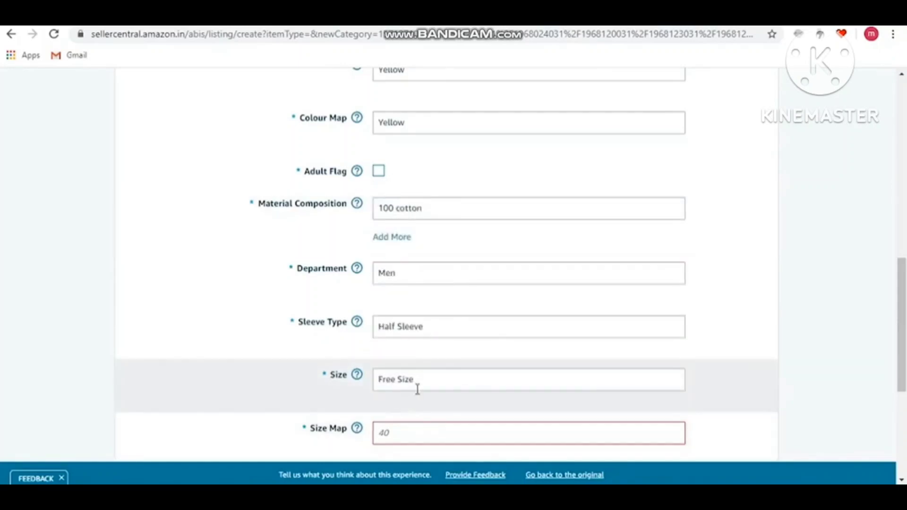
pyautogui.scroll(-1, 400, 411)
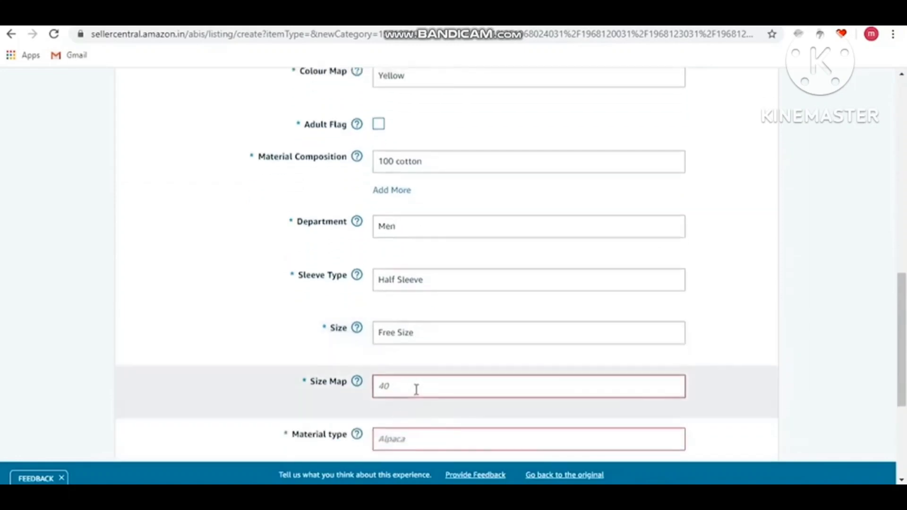
pyautogui.click(416, 389)
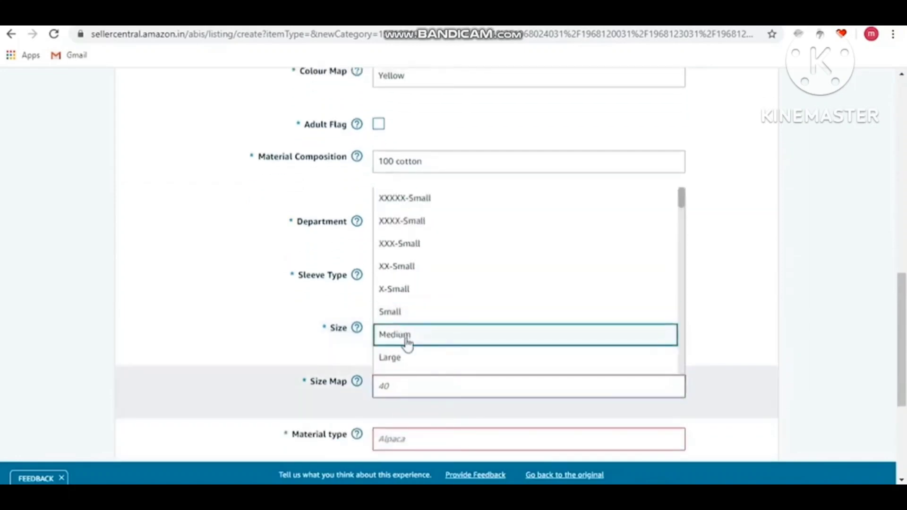
pyautogui.scroll(-2, 406, 253)
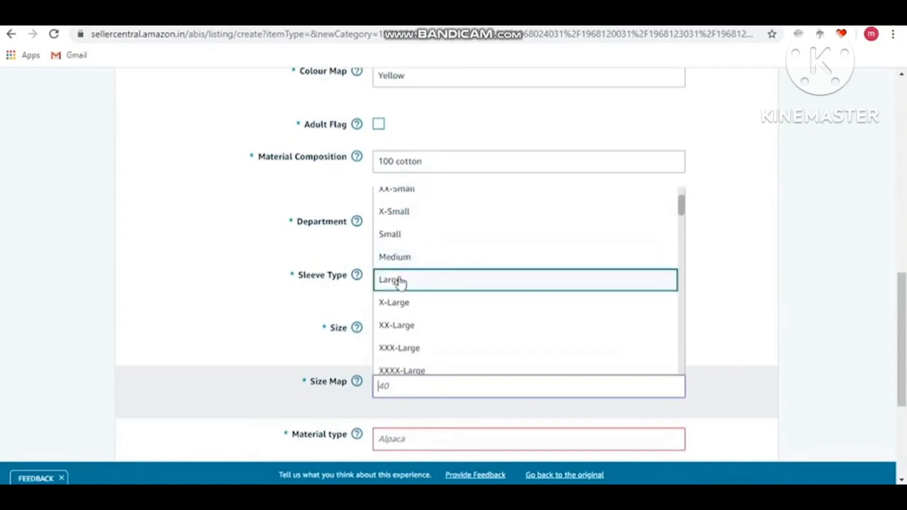
pyautogui.scroll(-2, 416, 345)
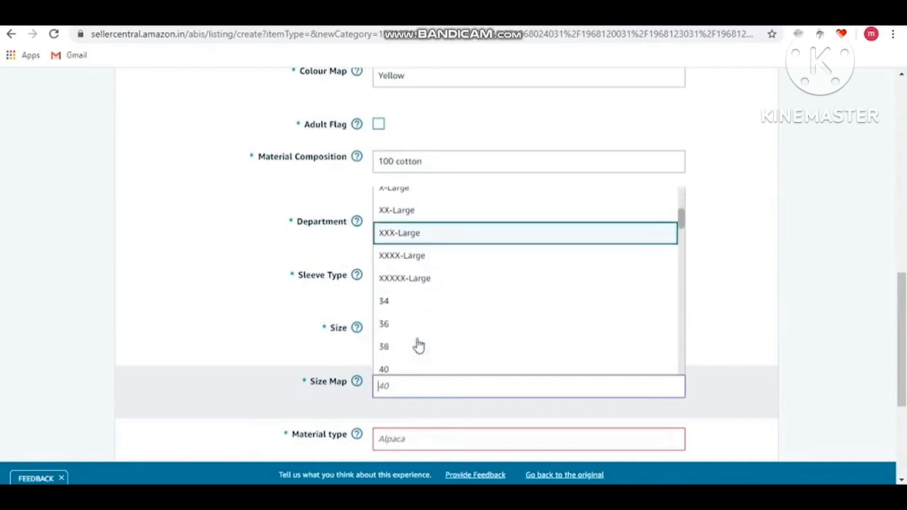
pyautogui.scroll(-5, 418, 346)
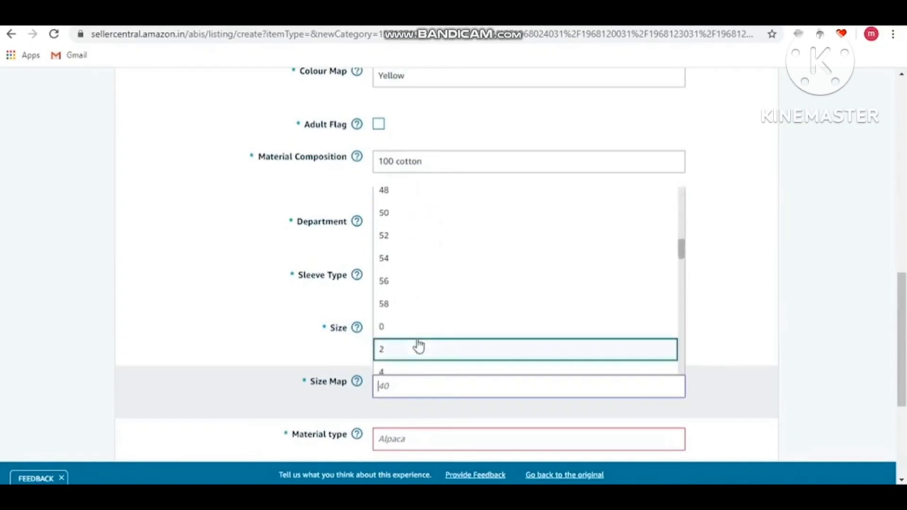
pyautogui.scroll(-5, 419, 347)
pyautogui.click(391, 245)
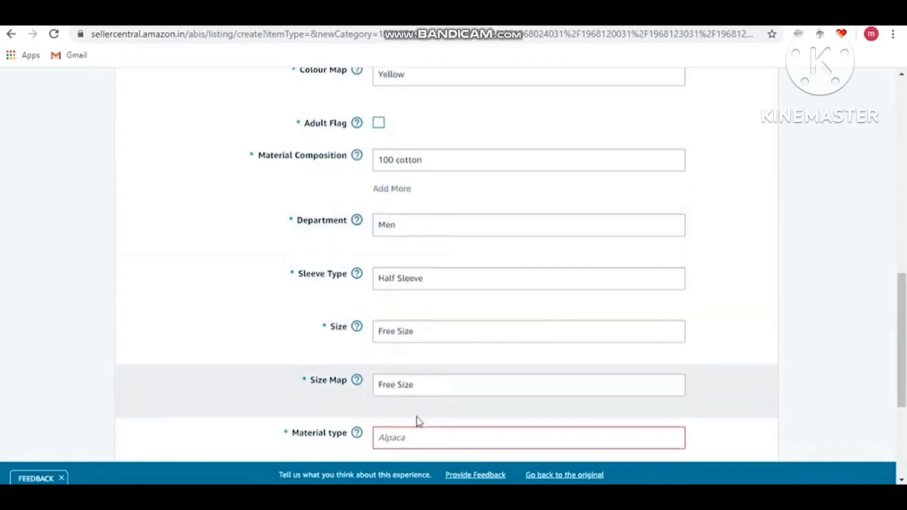
# Fill in the required material type and go to the listing's Variations section.
pyautogui.scroll(-2, 418, 421)
pyautogui.click(411, 357)
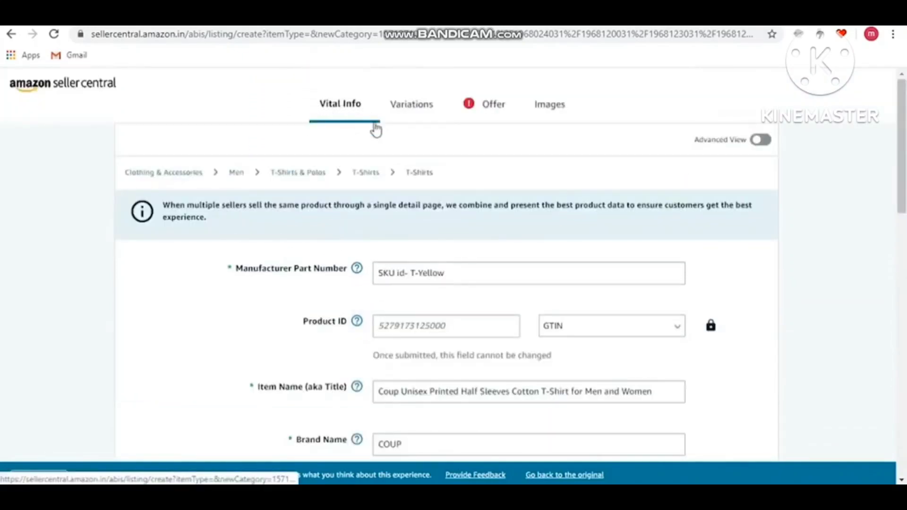
pyautogui.click(402, 116)
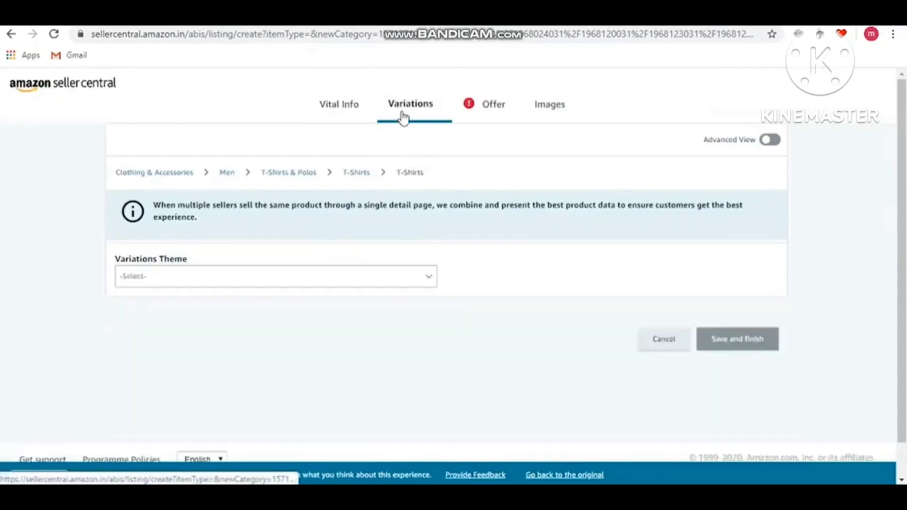
# Look through the available options for the listing's variations theme.
pyautogui.click(371, 288)
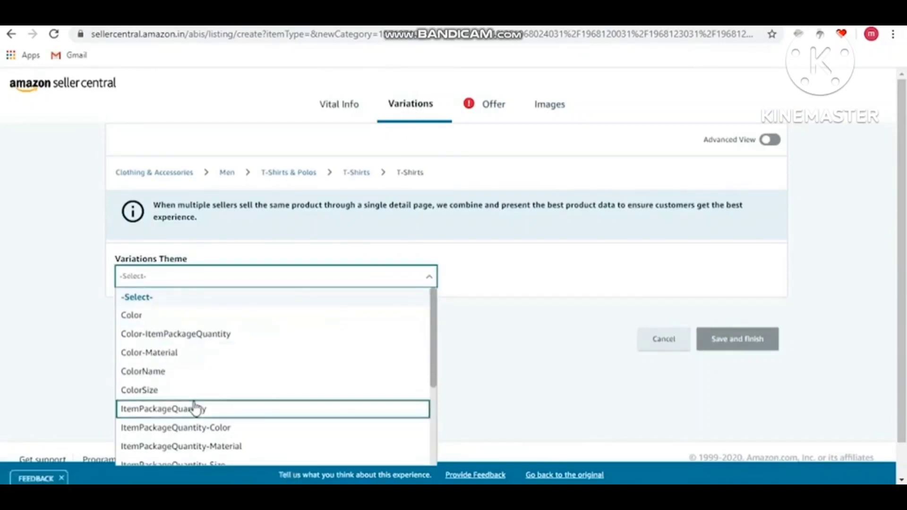
pyautogui.scroll(-3, 194, 409)
pyautogui.scroll(3, 194, 409)
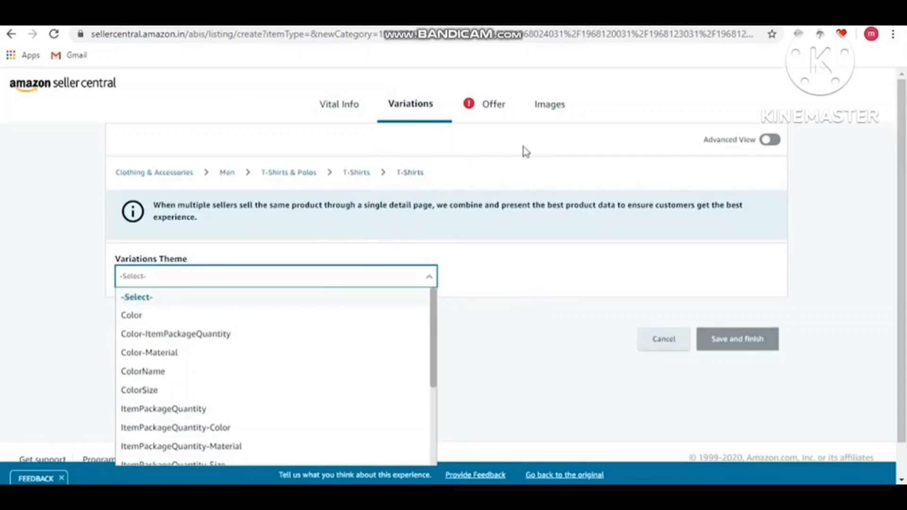
# Copy the manufacturer part number "SKU id- T-Yellow" from Vital Info into the offer's Seller SKU.
pyautogui.click(494, 108)
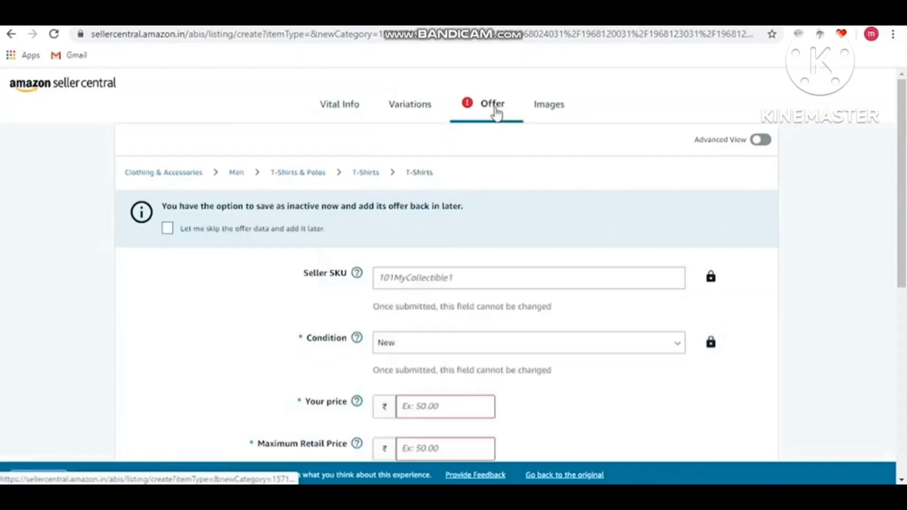
pyautogui.click(428, 277)
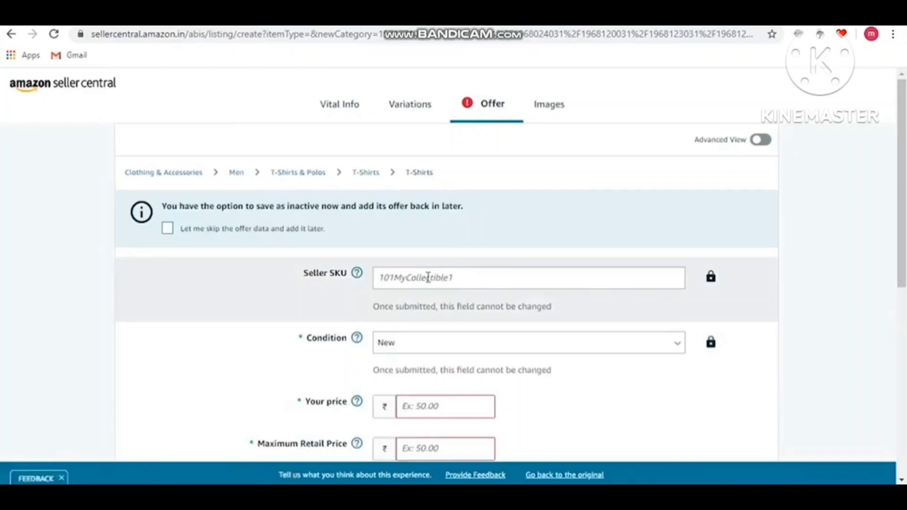
pyautogui.click(345, 110)
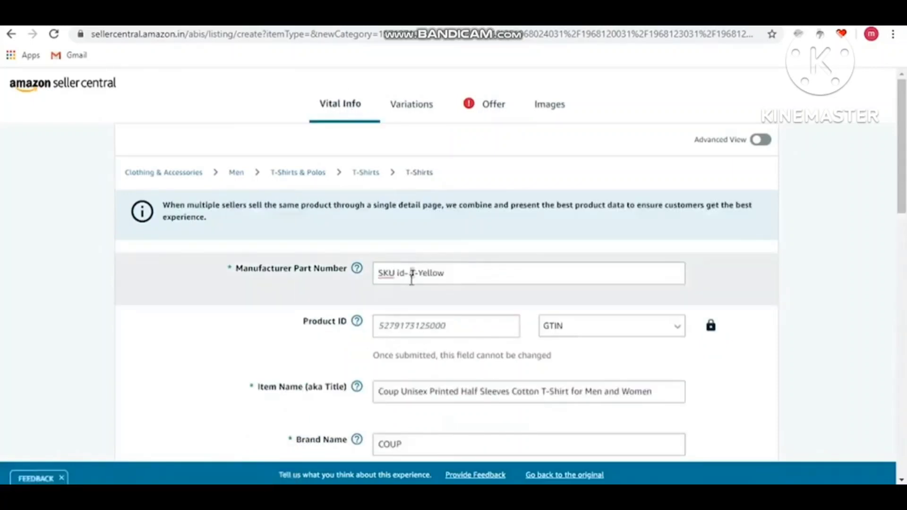
pyautogui.tripleClick(411, 279)
pyautogui.hotkey('ctrl', 'c')
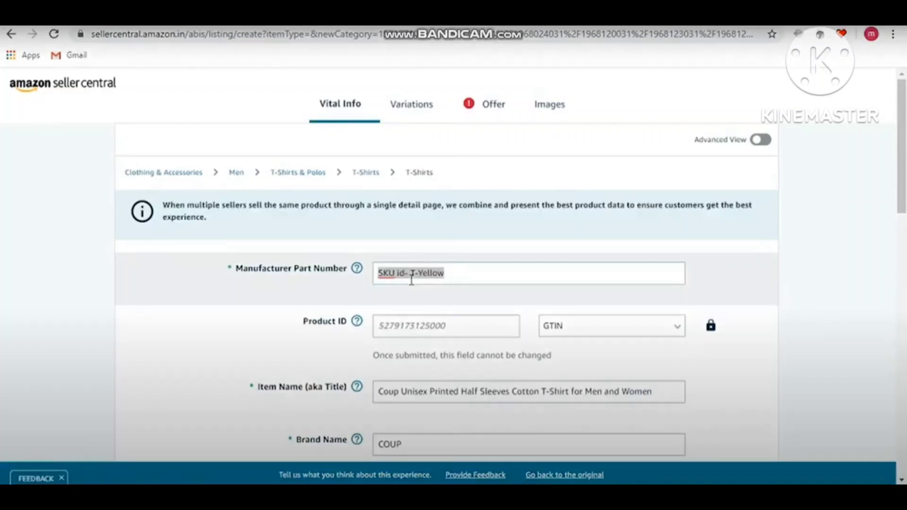
pyautogui.click(485, 118)
pyautogui.click(435, 279)
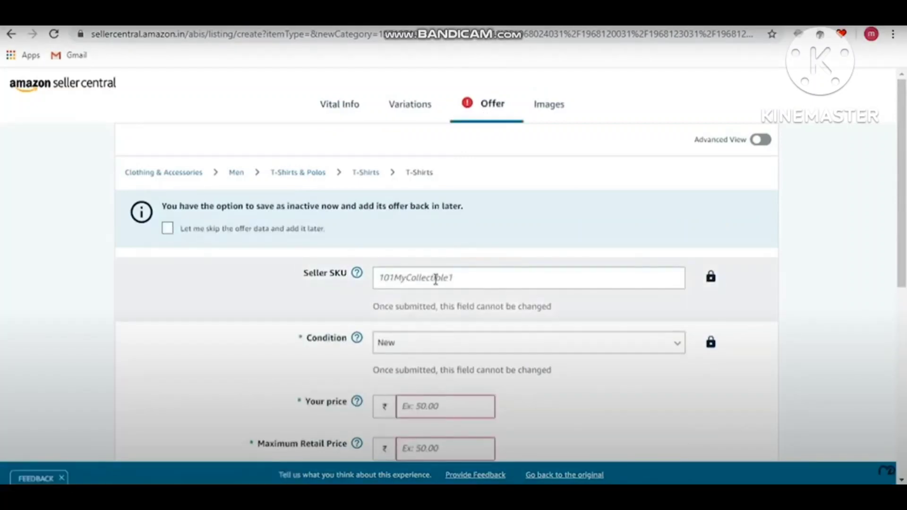
pyautogui.hotkey('ctrl', 'v')
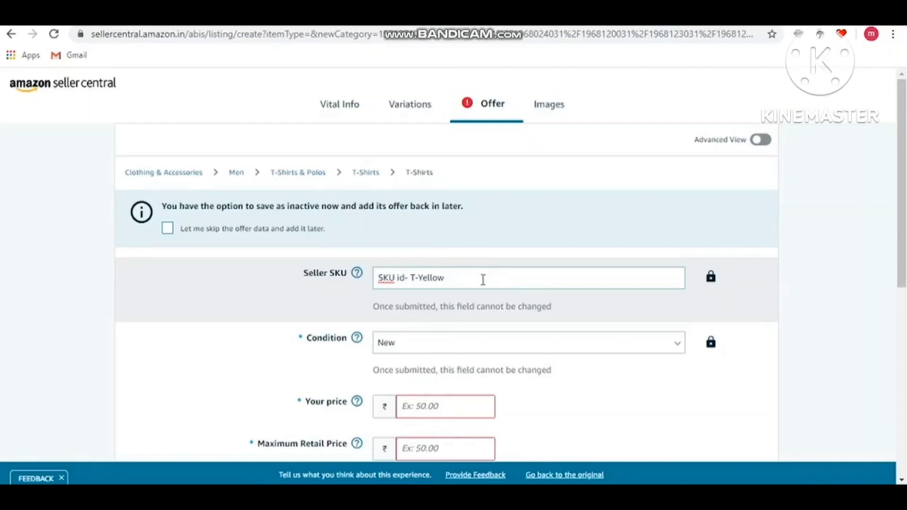
# Set the offer's item condition to New.
pyautogui.click(460, 339)
pyautogui.click(432, 350)
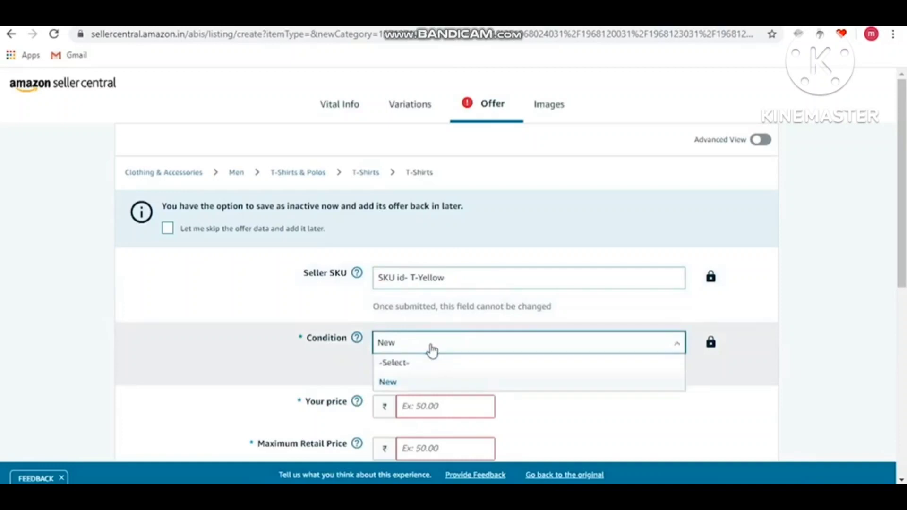
pyautogui.click(395, 381)
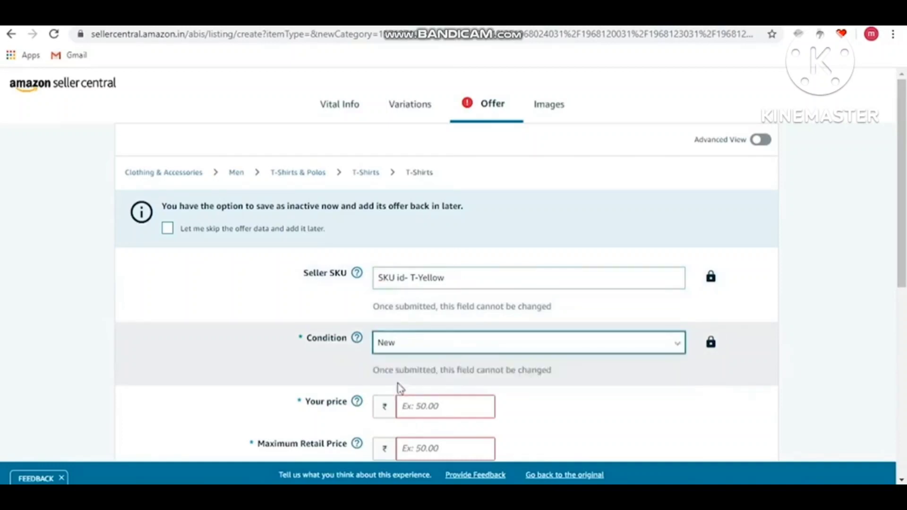
# Enter a maximum retail price of 500, a selling price of 299 and a quantity of 10.
pyautogui.scroll(-7, 414, 414)
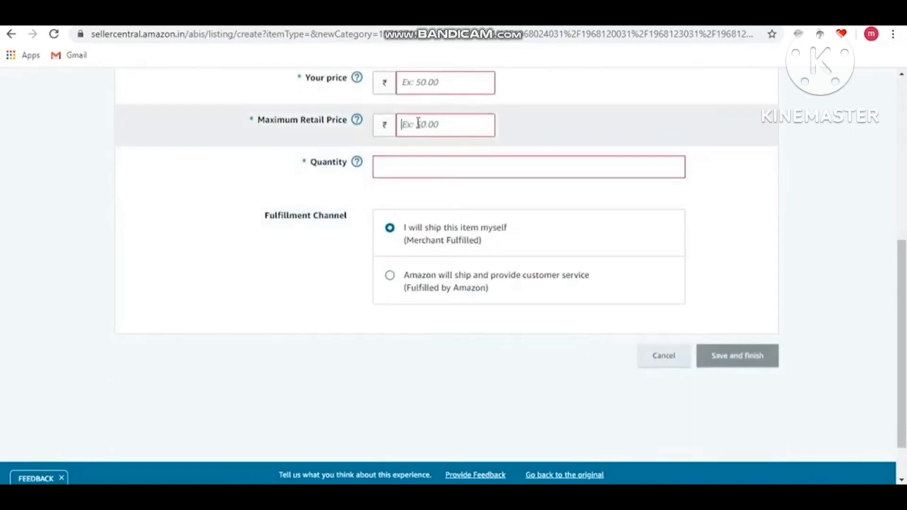
pyautogui.click(417, 123)
pyautogui.write('500')
pyautogui.click(419, 82)
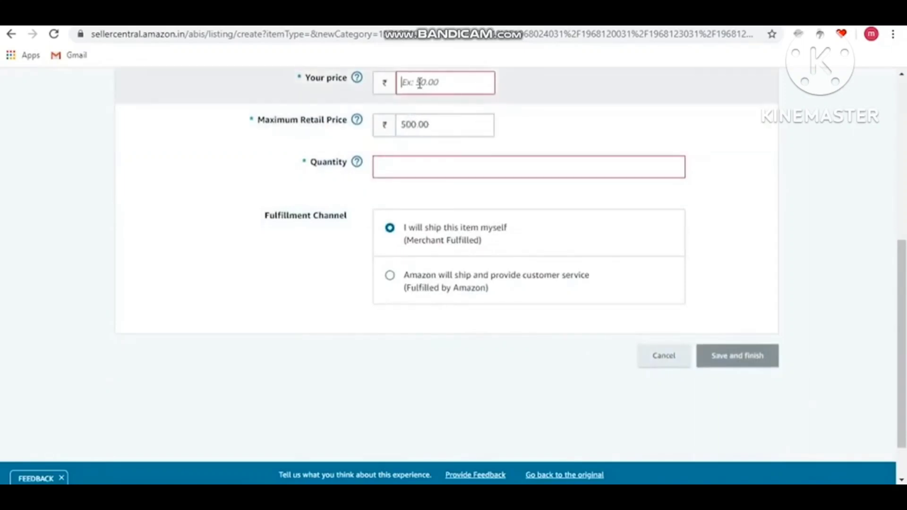
pyautogui.write('299')
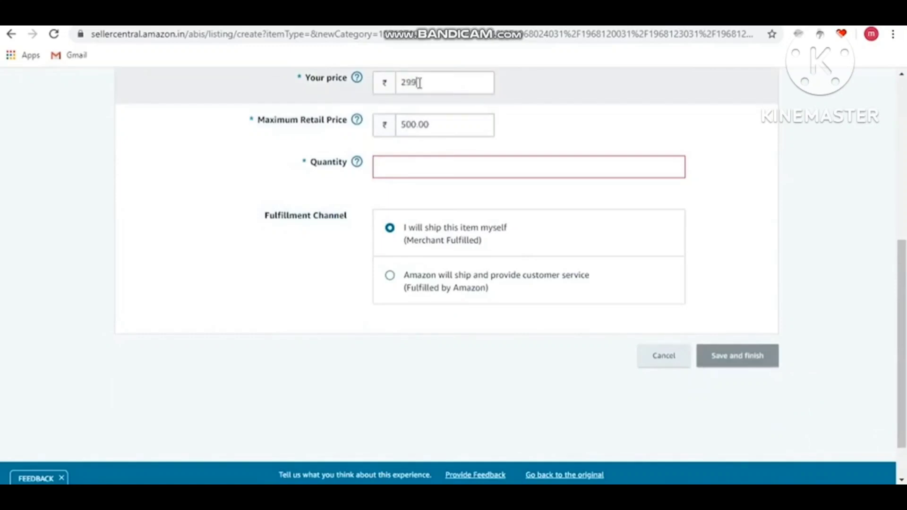
pyautogui.click(413, 168)
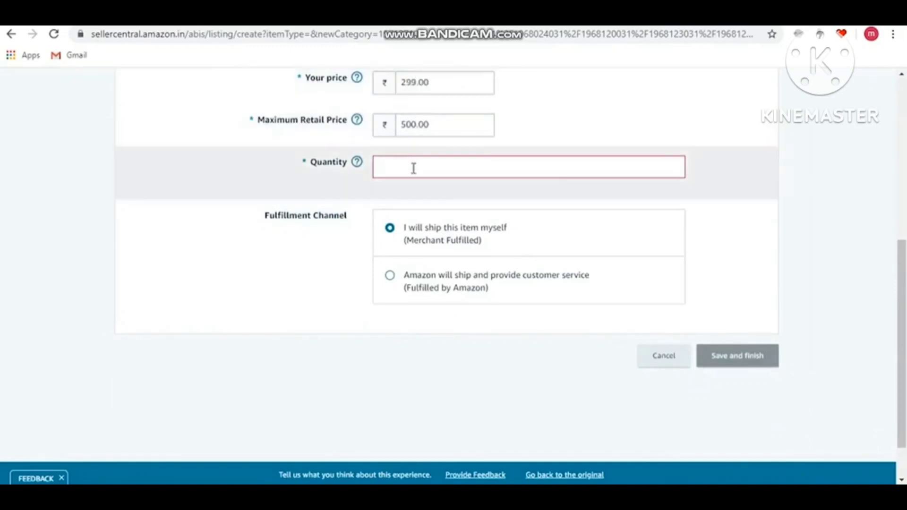
pyautogui.write('10')
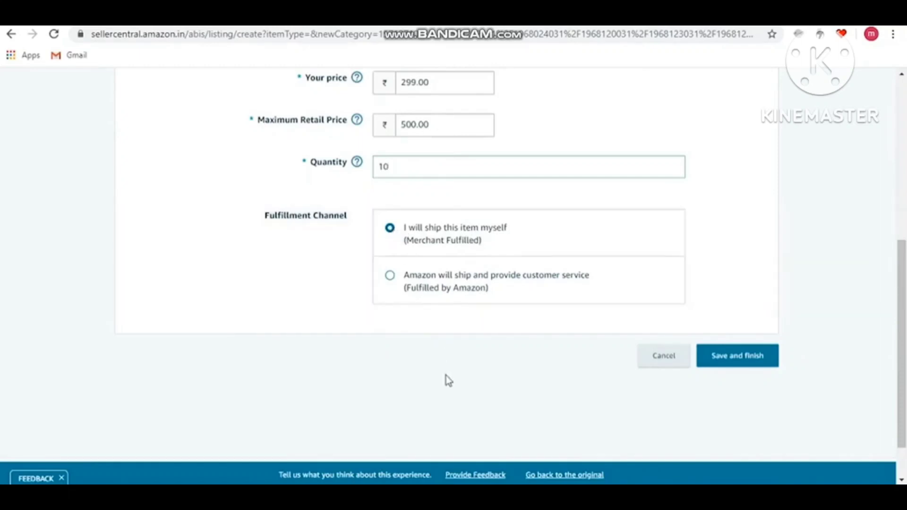
# Go to the listing's Images section and upload picture 1 from the images folder as the MAIN image.
pyautogui.scroll(3, 446, 375)
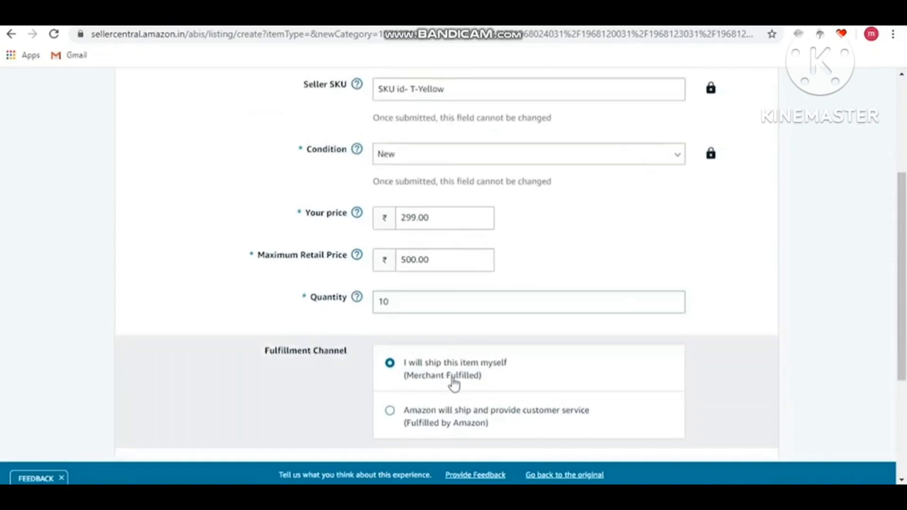
pyautogui.scroll(4, 390, 370)
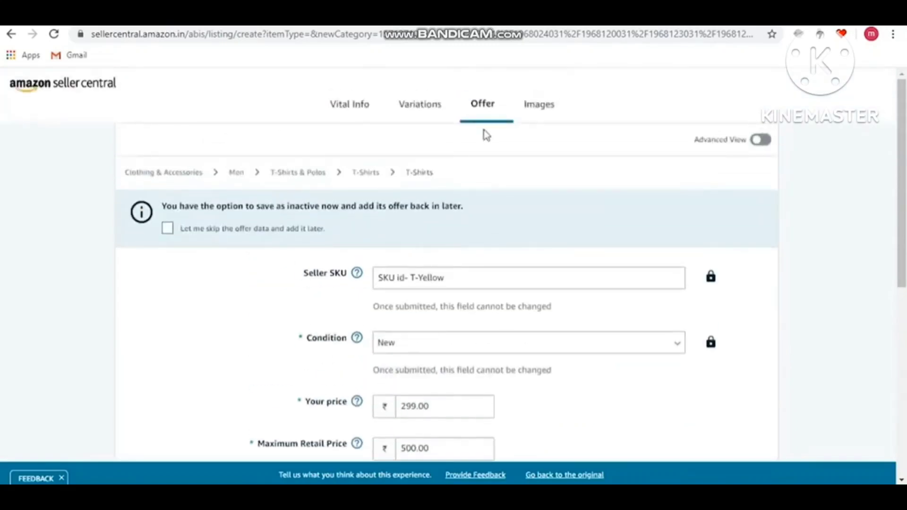
pyautogui.click(546, 111)
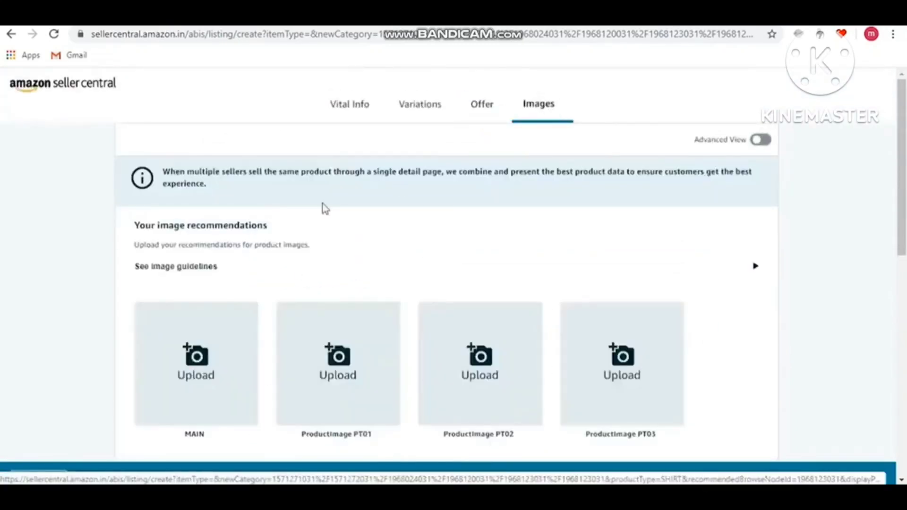
pyautogui.scroll(-3, 323, 208)
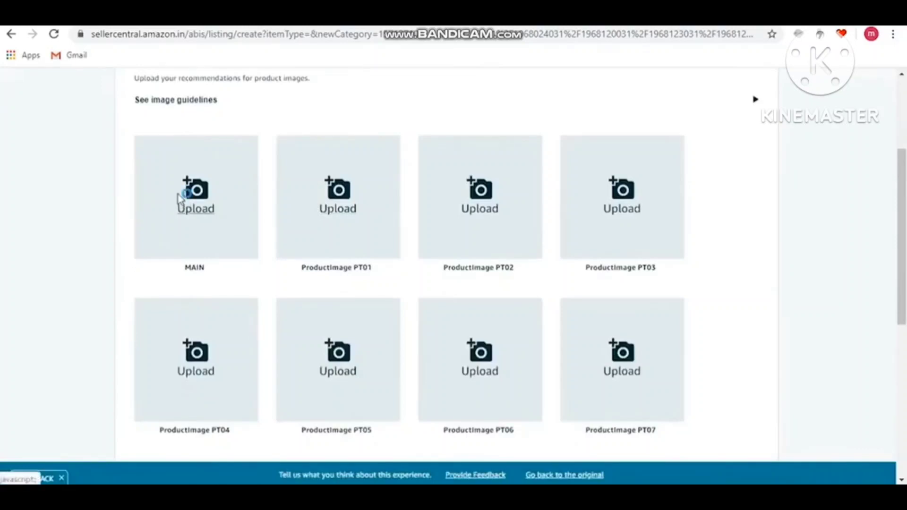
pyautogui.click(181, 198)
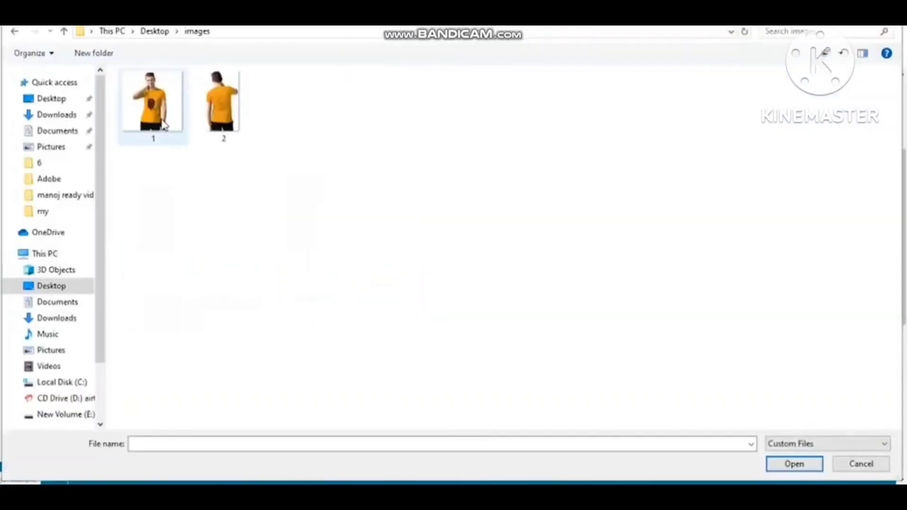
pyautogui.doubleClick(161, 120)
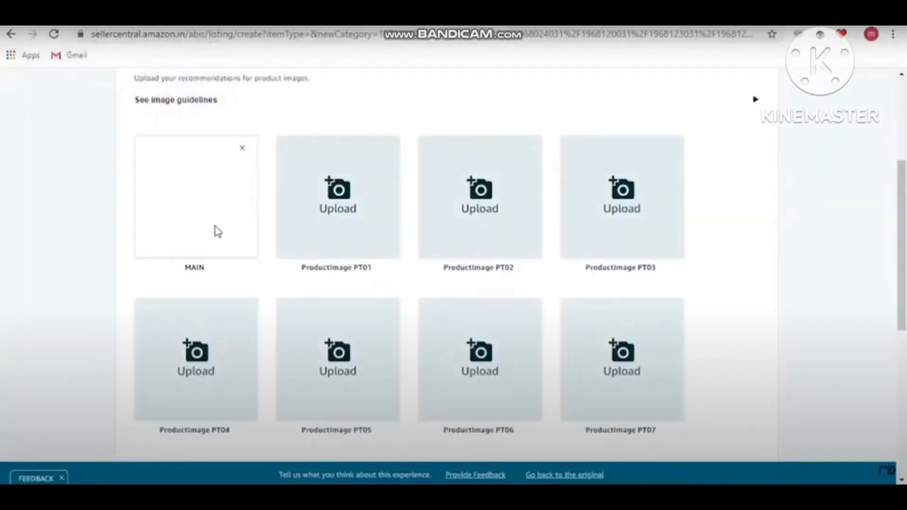
# Upload picture 2, the back view of the T-shirt, as ProductImage PT01.
pyautogui.click(343, 196)
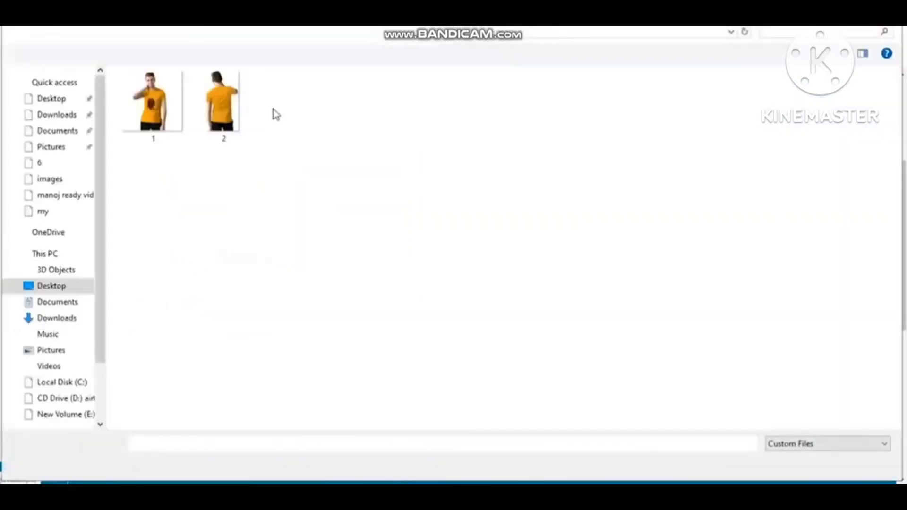
pyautogui.click(223, 104)
pyautogui.doubleClick(223, 104)
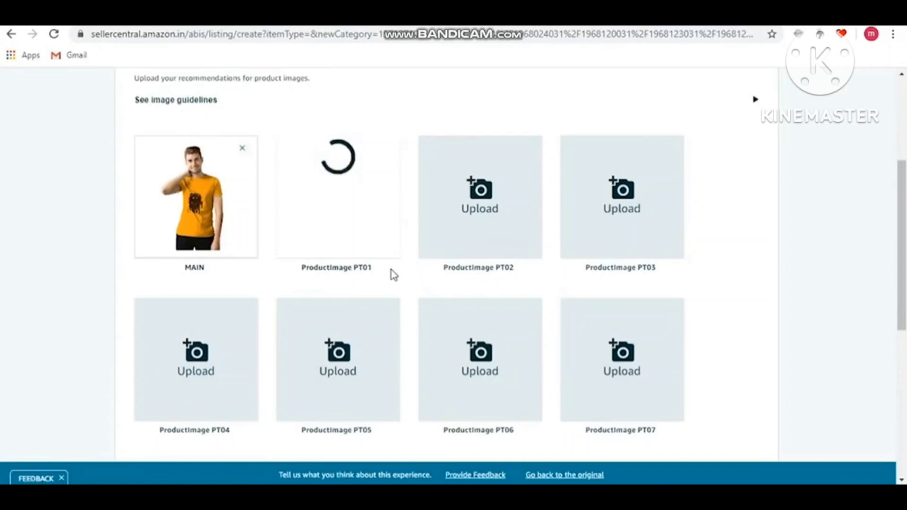
# Turn on Advanced View for the listing and open its Description section.
pyautogui.scroll(5, 195, 217)
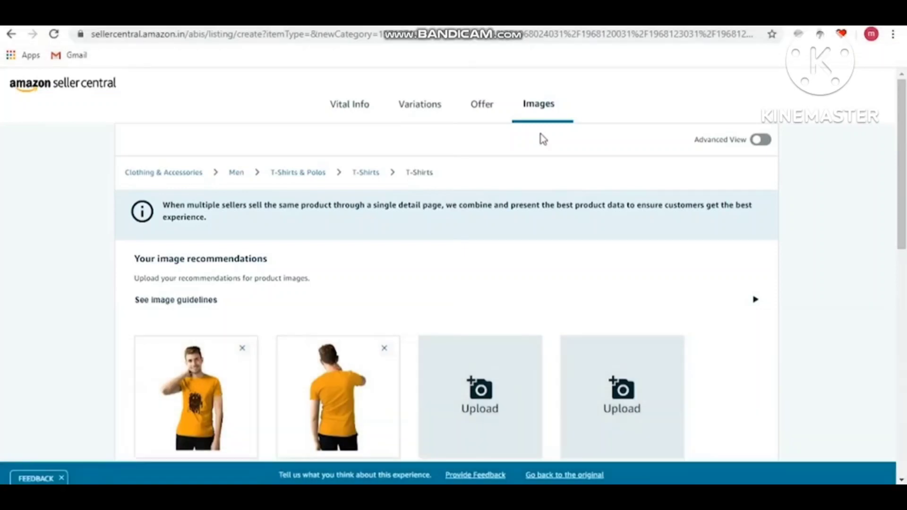
pyautogui.click(761, 142)
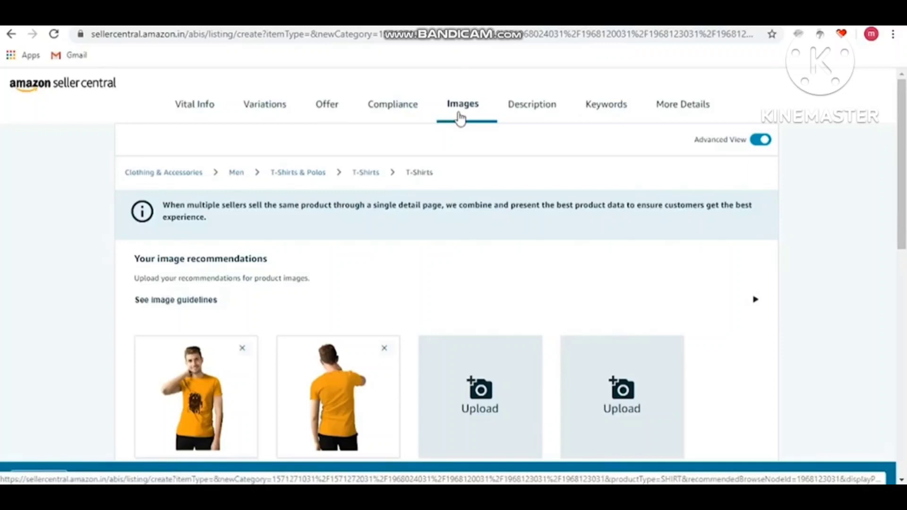
pyautogui.click(531, 113)
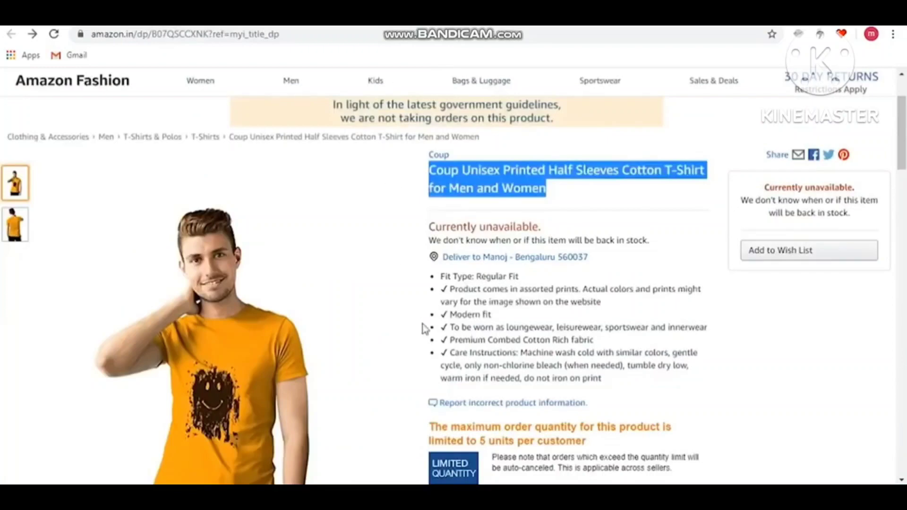
# Copy the product description paragraph from the existing Coup T-shirt page on Amazon into the listing's Product Description.
pyautogui.scroll(-10, 423, 328)
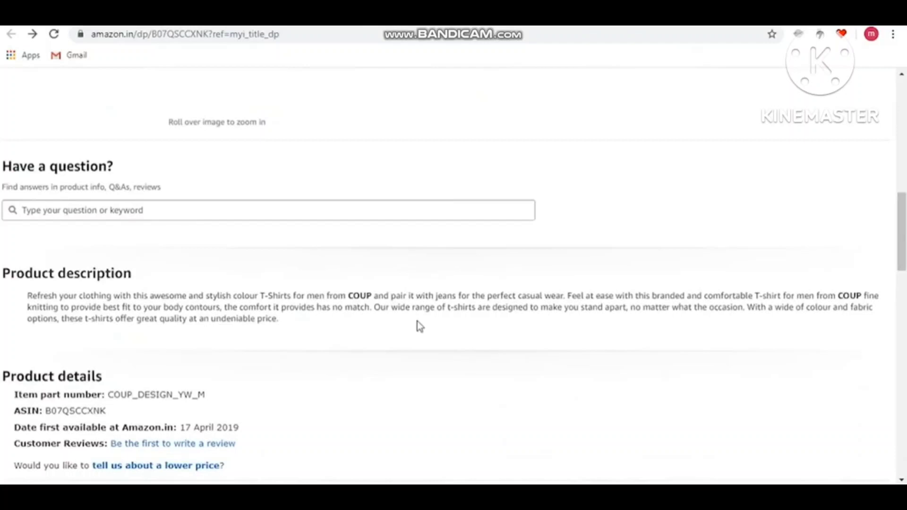
pyautogui.tripleClick(397, 306)
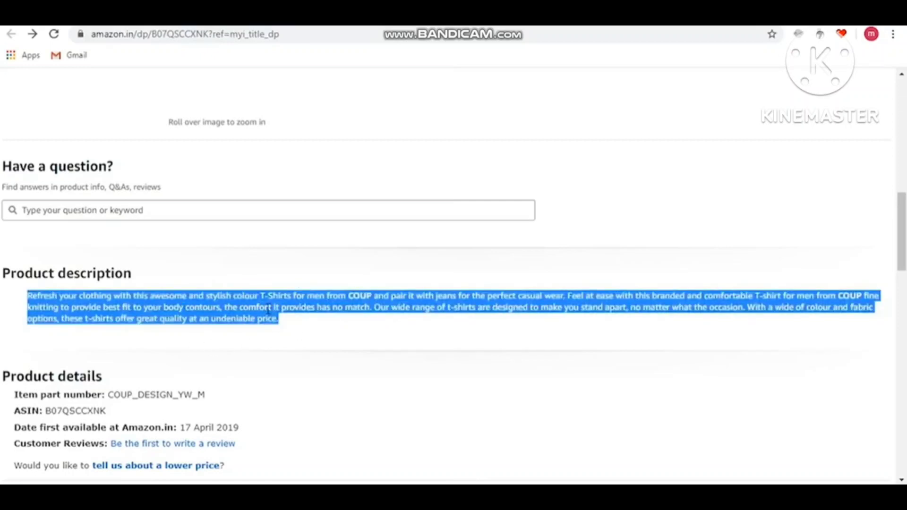
pyautogui.scroll(10, 267, 310)
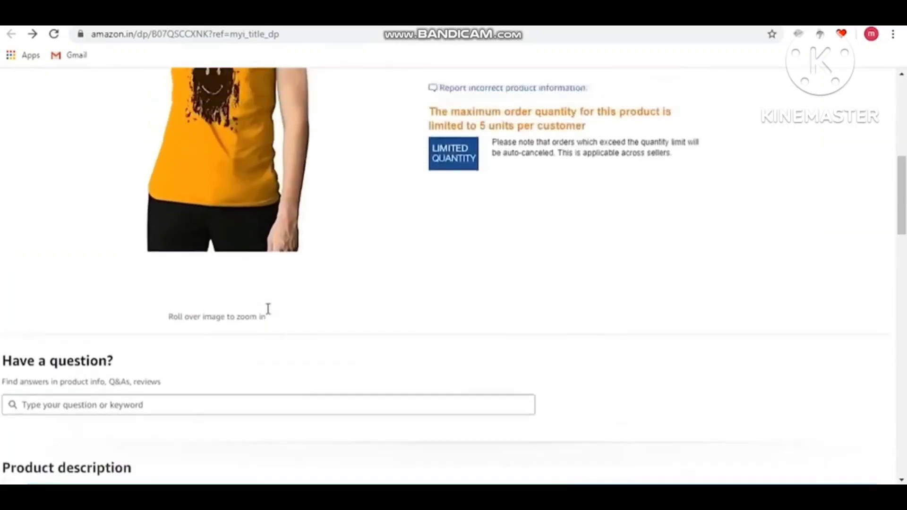
pyautogui.scroll(2, 268, 309)
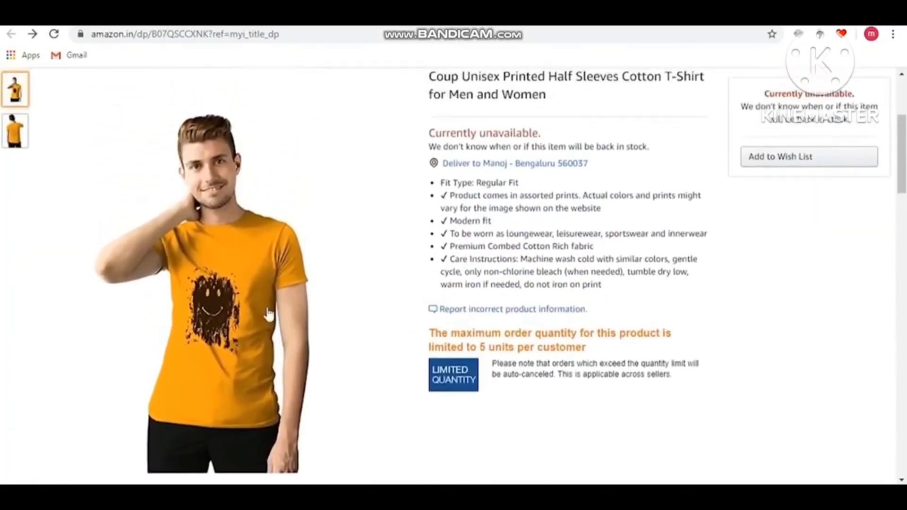
pyautogui.moveTo(264, 182)
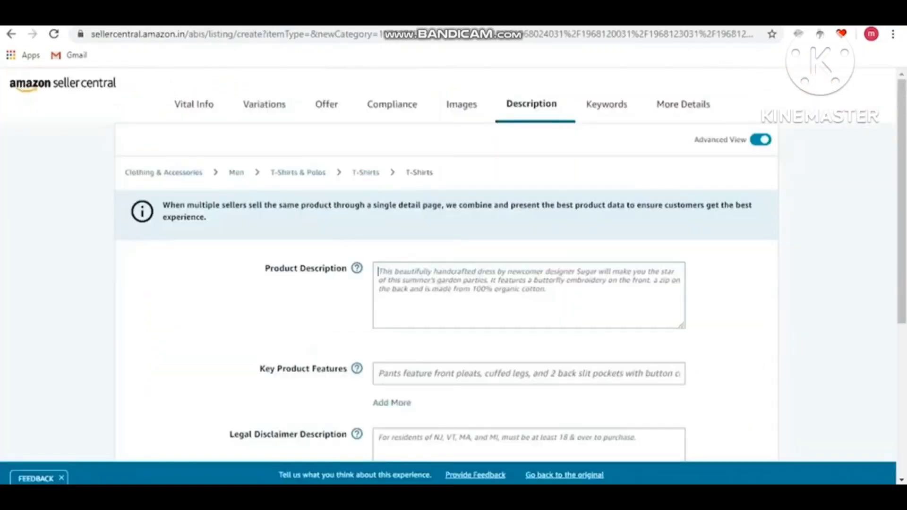
pyautogui.click(423, 300)
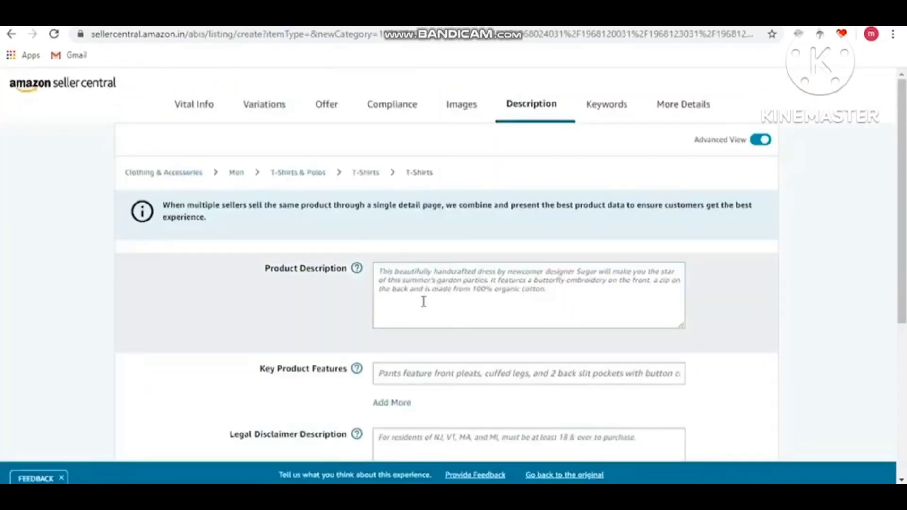
pyautogui.hotkey('ctrl', 'v')
# Copy the feature "Fit Type: Regular Fit" from the existing Coup T-shirt page into the listing's first Key Product Features entry.
pyautogui.click(425, 367)
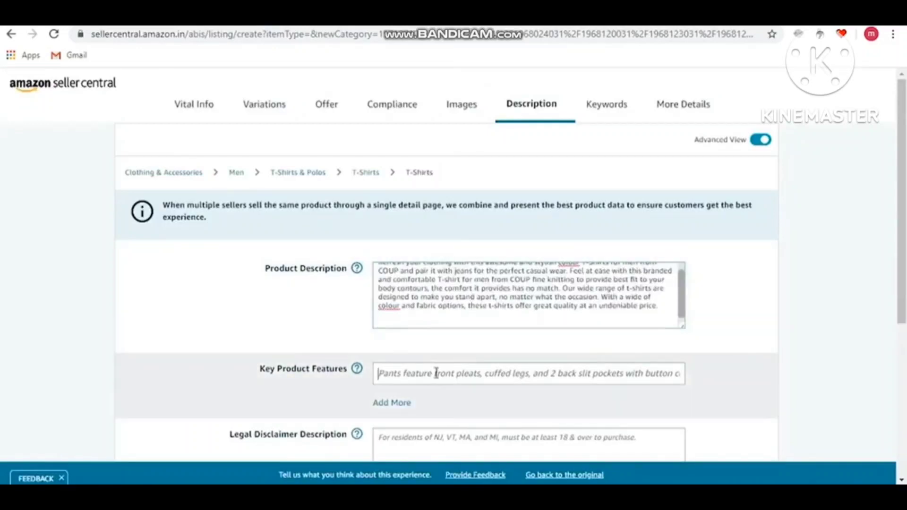
pyautogui.click(410, 346)
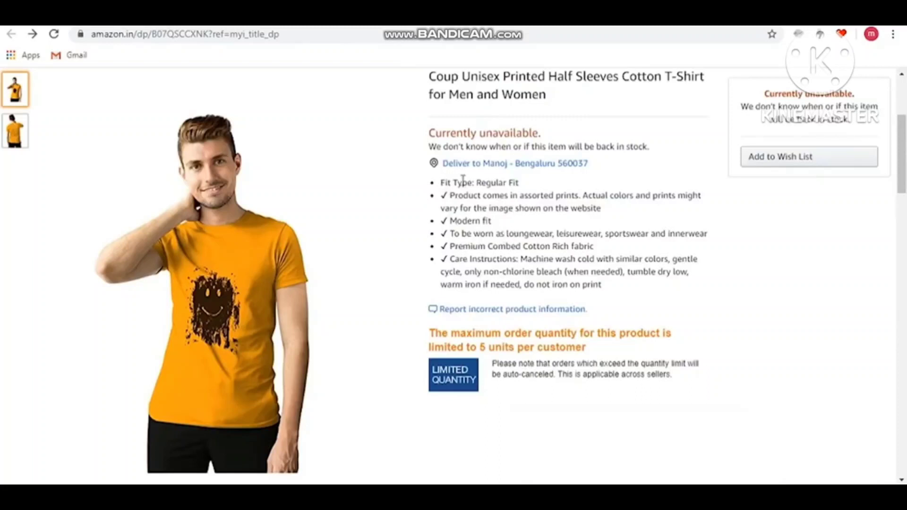
pyautogui.tripleClick(483, 184)
pyautogui.hotkey('ctrl', 'c')
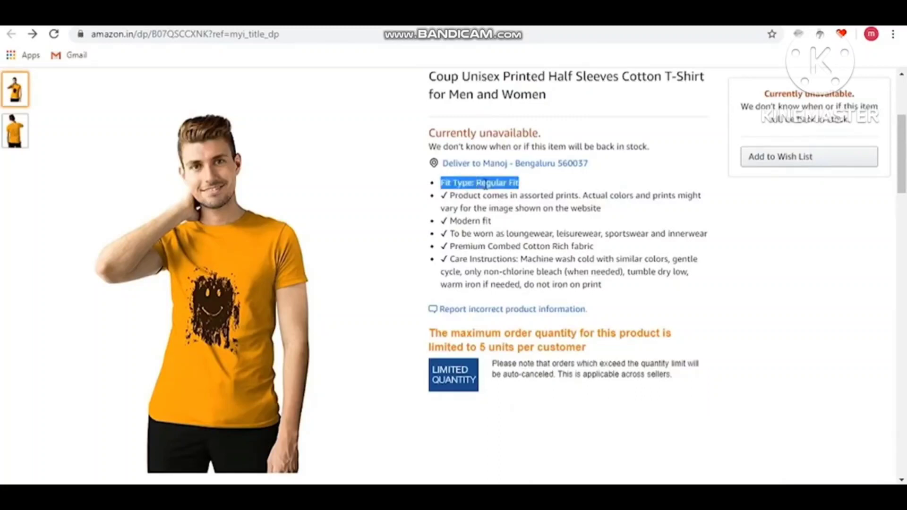
pyautogui.click(142, 20)
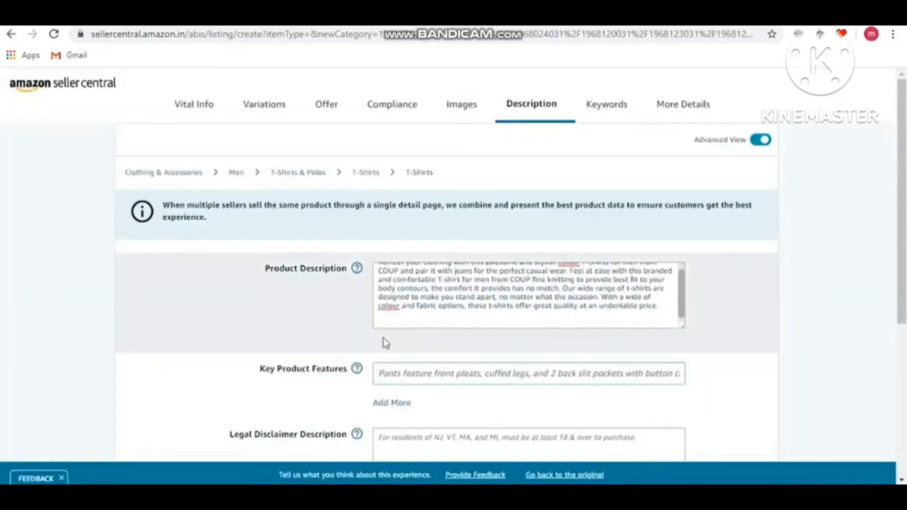
pyautogui.hotkey('ctrl', 'v')
# Add a second Key Product Features entry and fill it with the Coup page's bullet about assorted prints and varying colors.
pyautogui.click(391, 403)
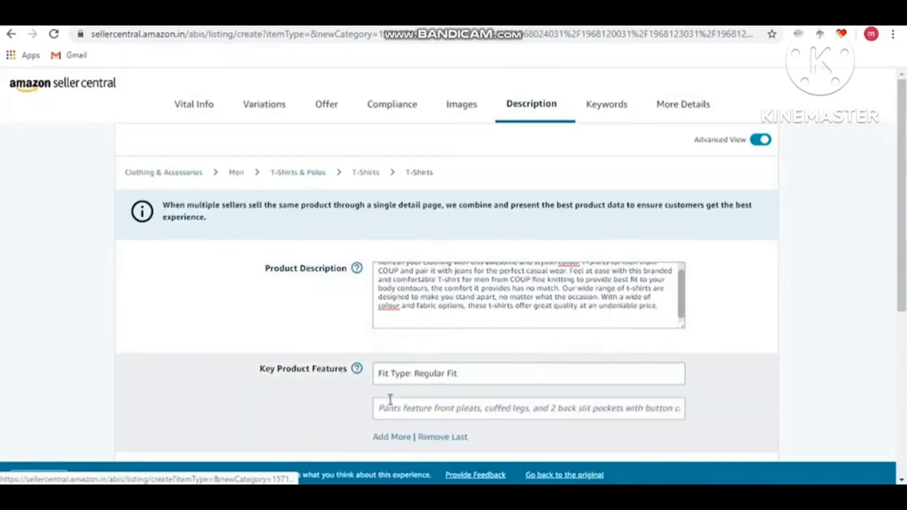
pyautogui.click(264, 20)
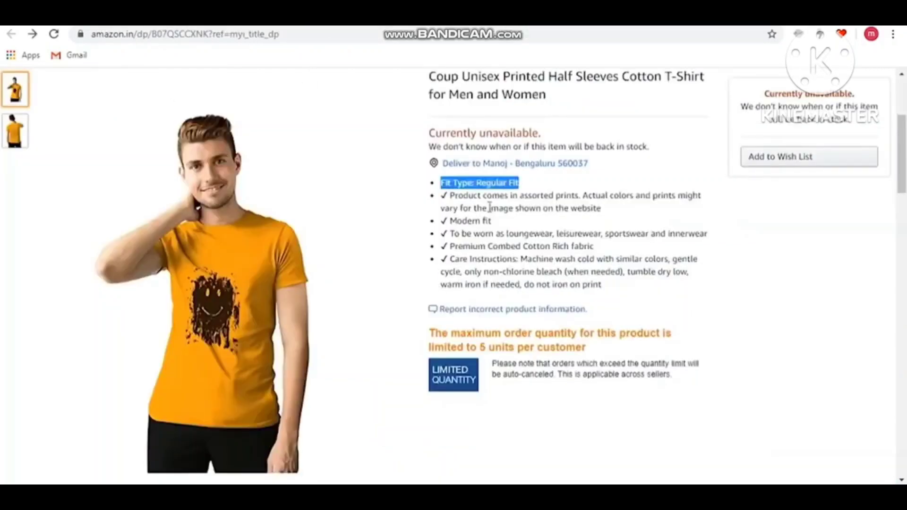
pyautogui.tripleClick(510, 198)
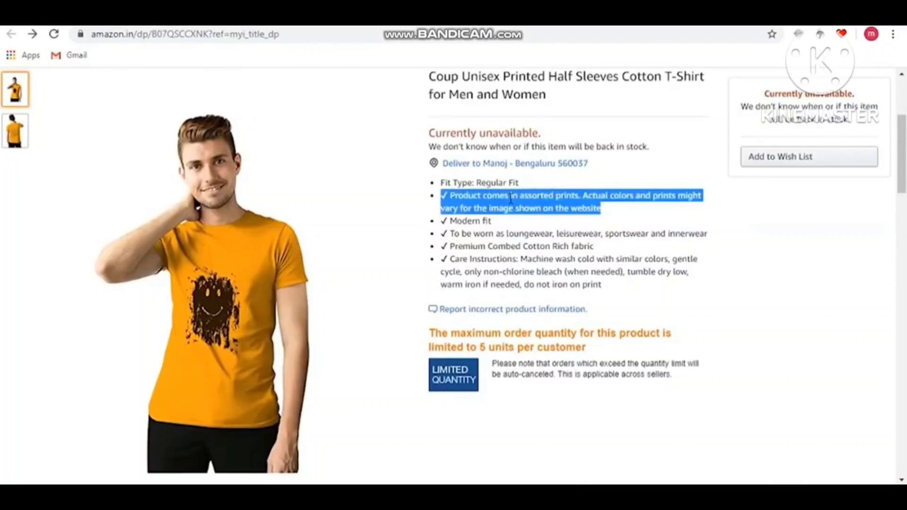
pyautogui.click(142, 20)
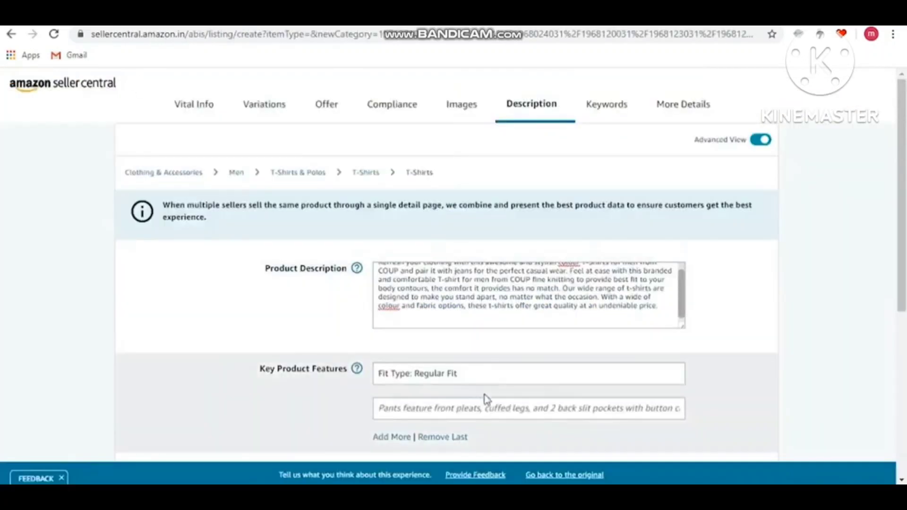
pyautogui.click(469, 413)
pyautogui.hotkey('ctrl', 'v')
# Go to the listing's Keywords section and open the Search Terms field for entry.
pyautogui.scroll(-3, 468, 413)
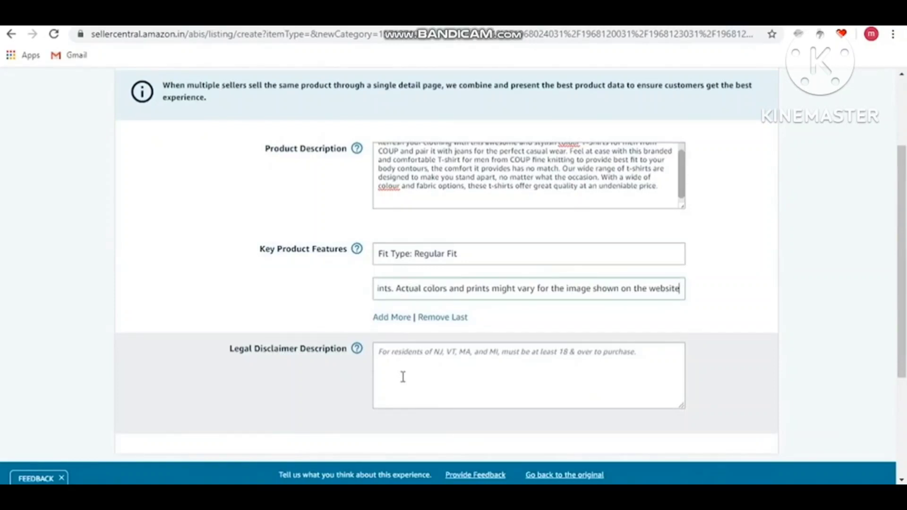
pyautogui.click(444, 365)
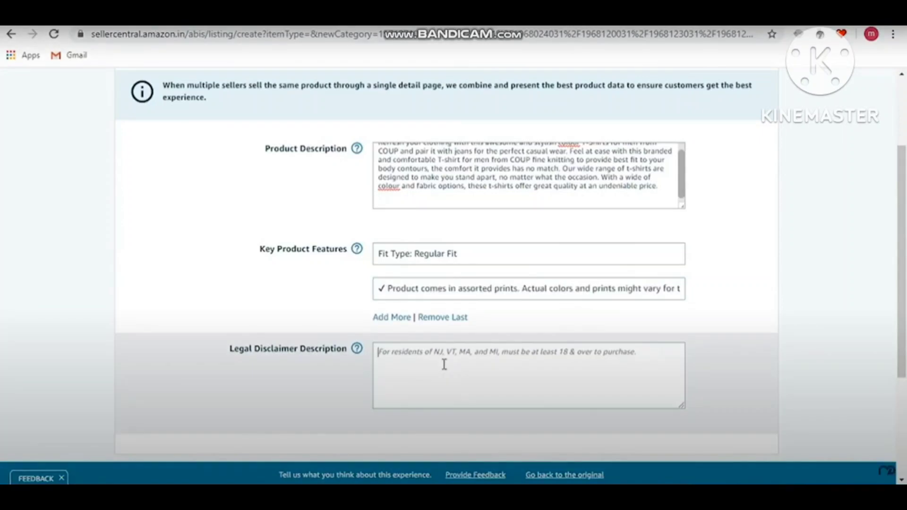
pyautogui.scroll(3, 444, 366)
pyautogui.scroll(-4, 444, 365)
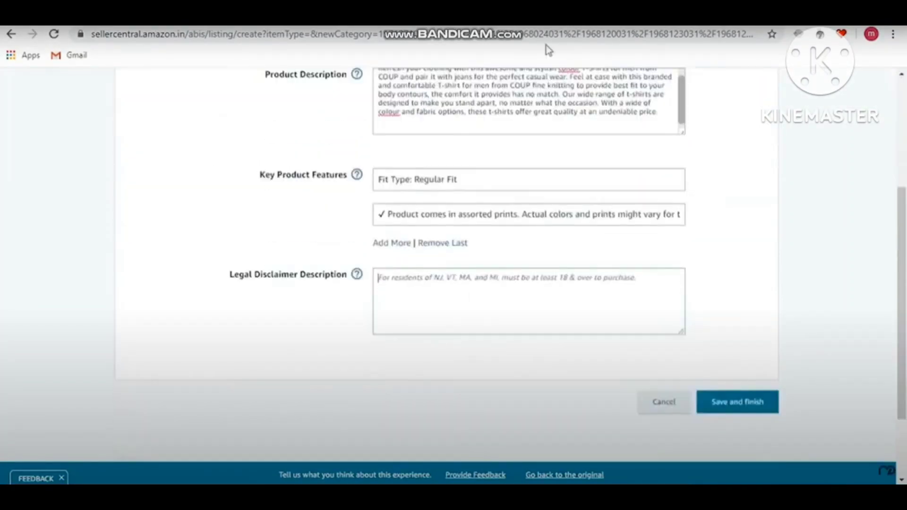
pyautogui.scroll(3, 588, 152)
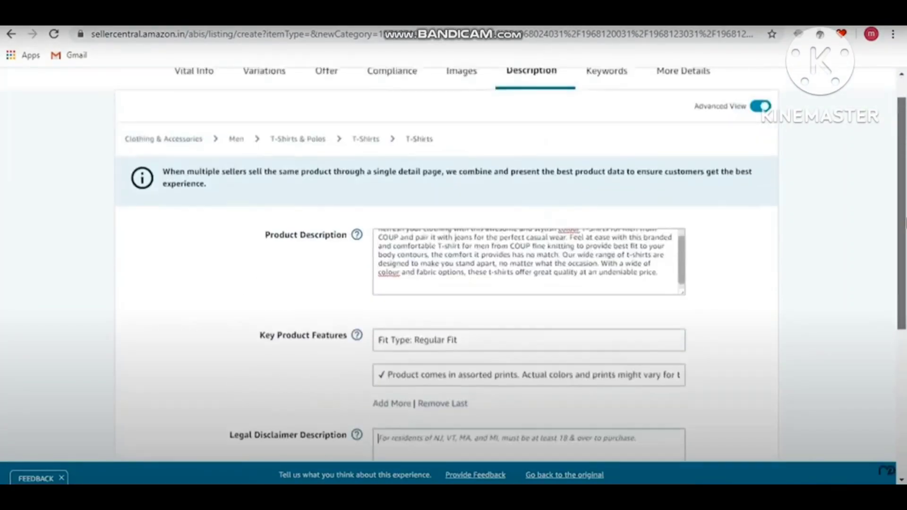
pyautogui.scroll(1, 511, 248)
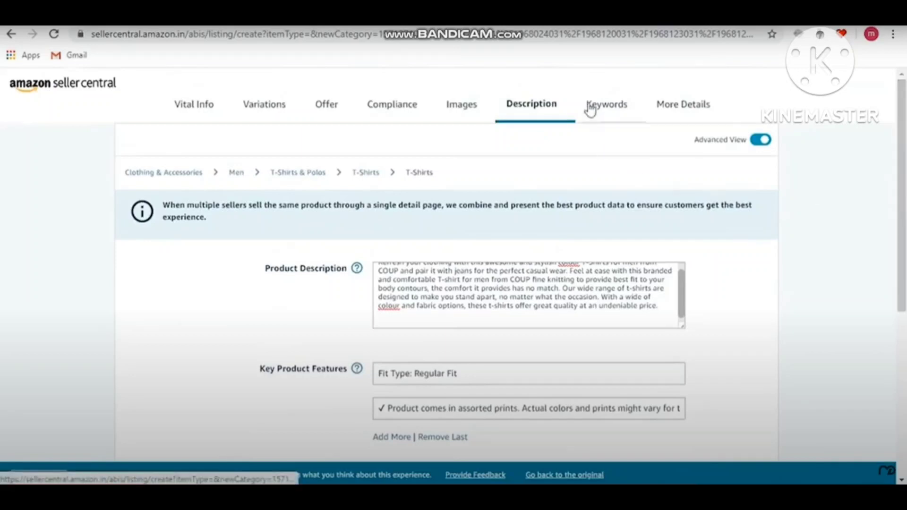
pyautogui.click(590, 109)
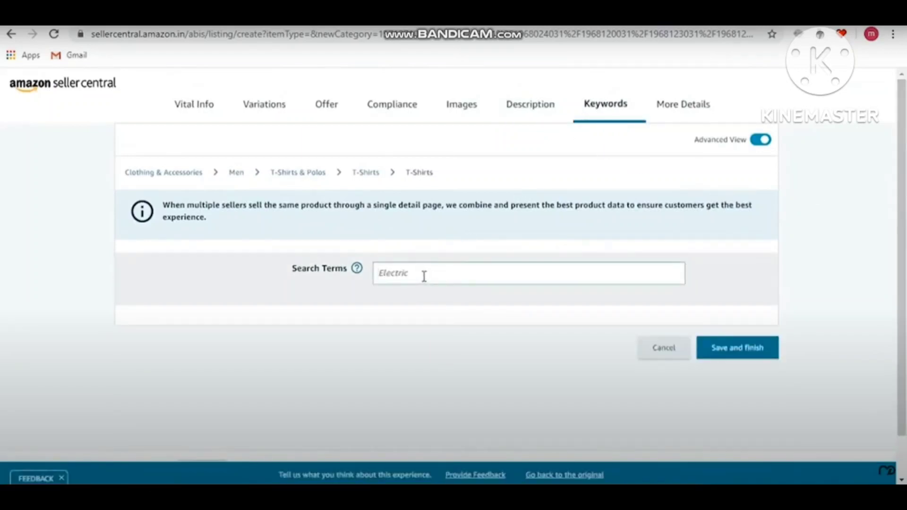
pyautogui.click(424, 277)
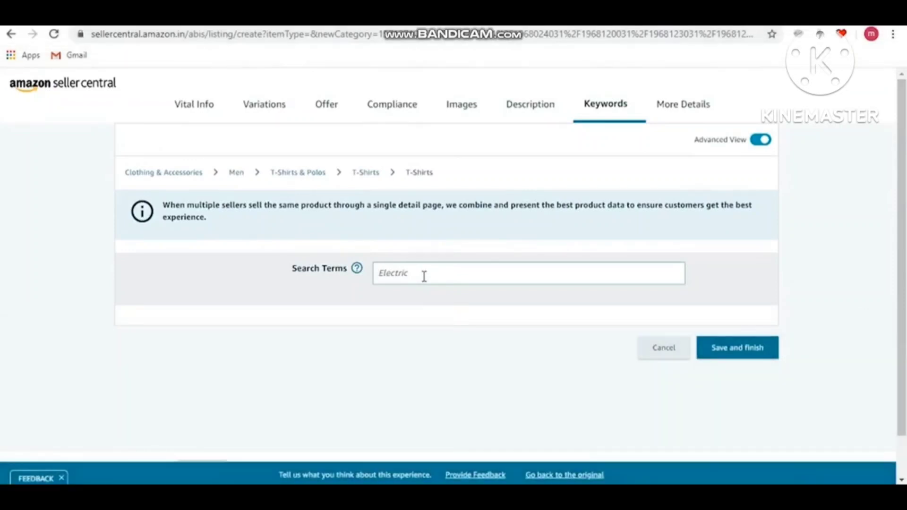